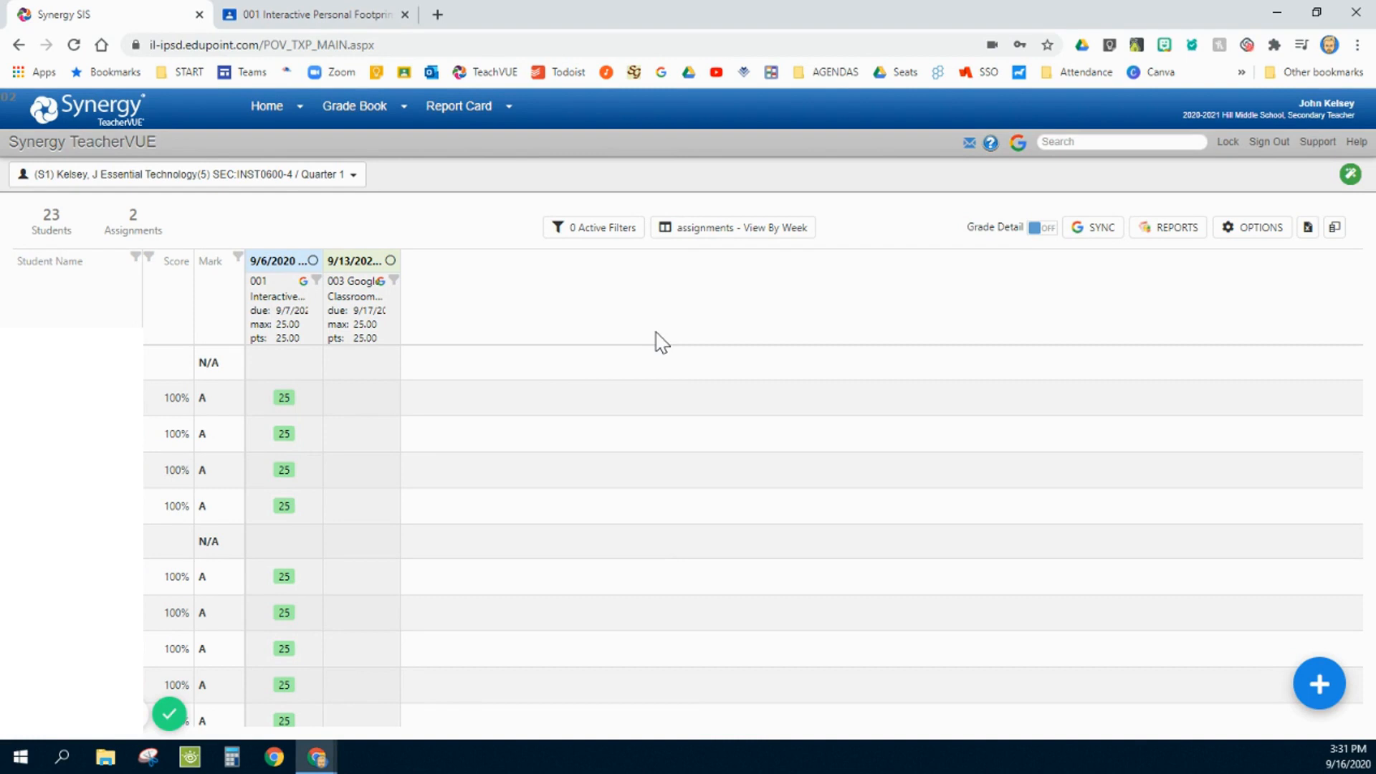
# - Select the period 5 Essential Technology class for Quarter 1 and start a new grade book assignment
pyautogui.click(333, 175)
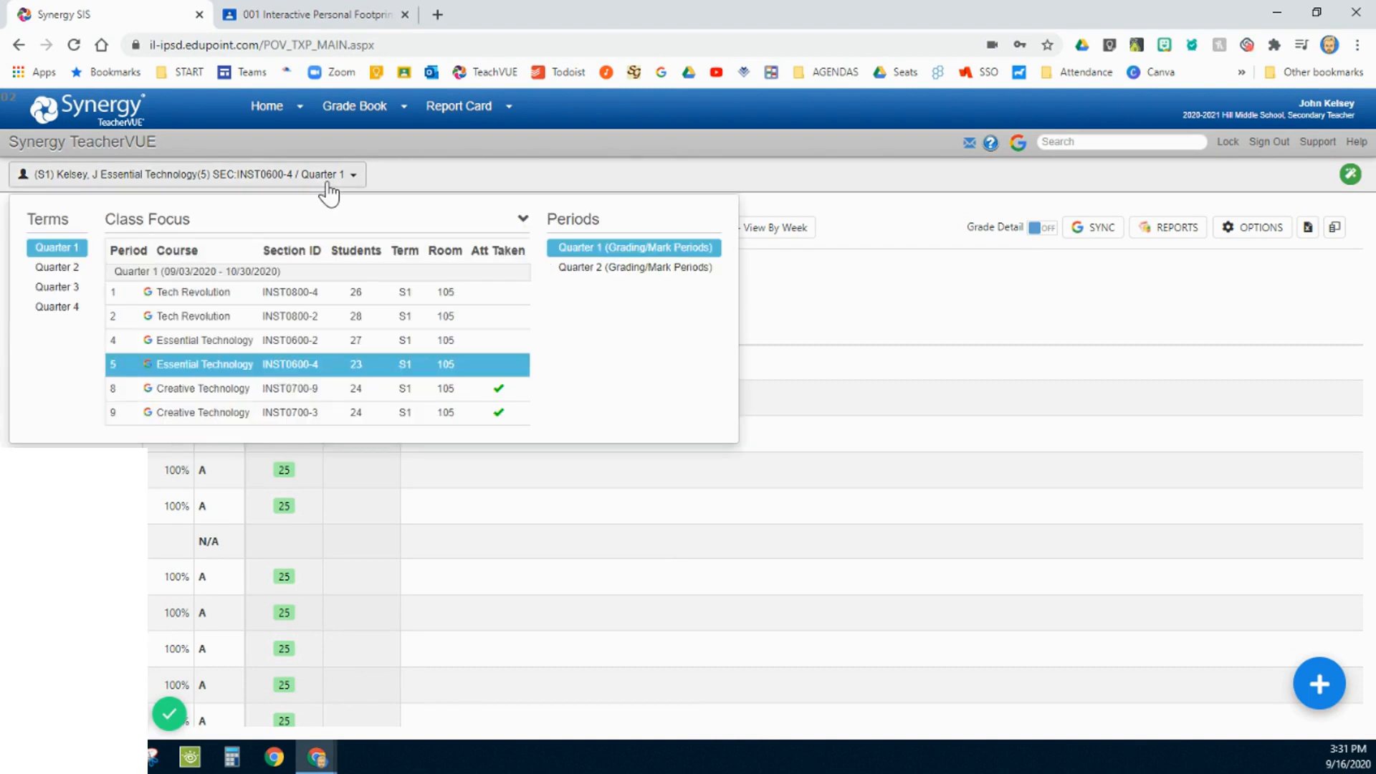
pyautogui.click(210, 367)
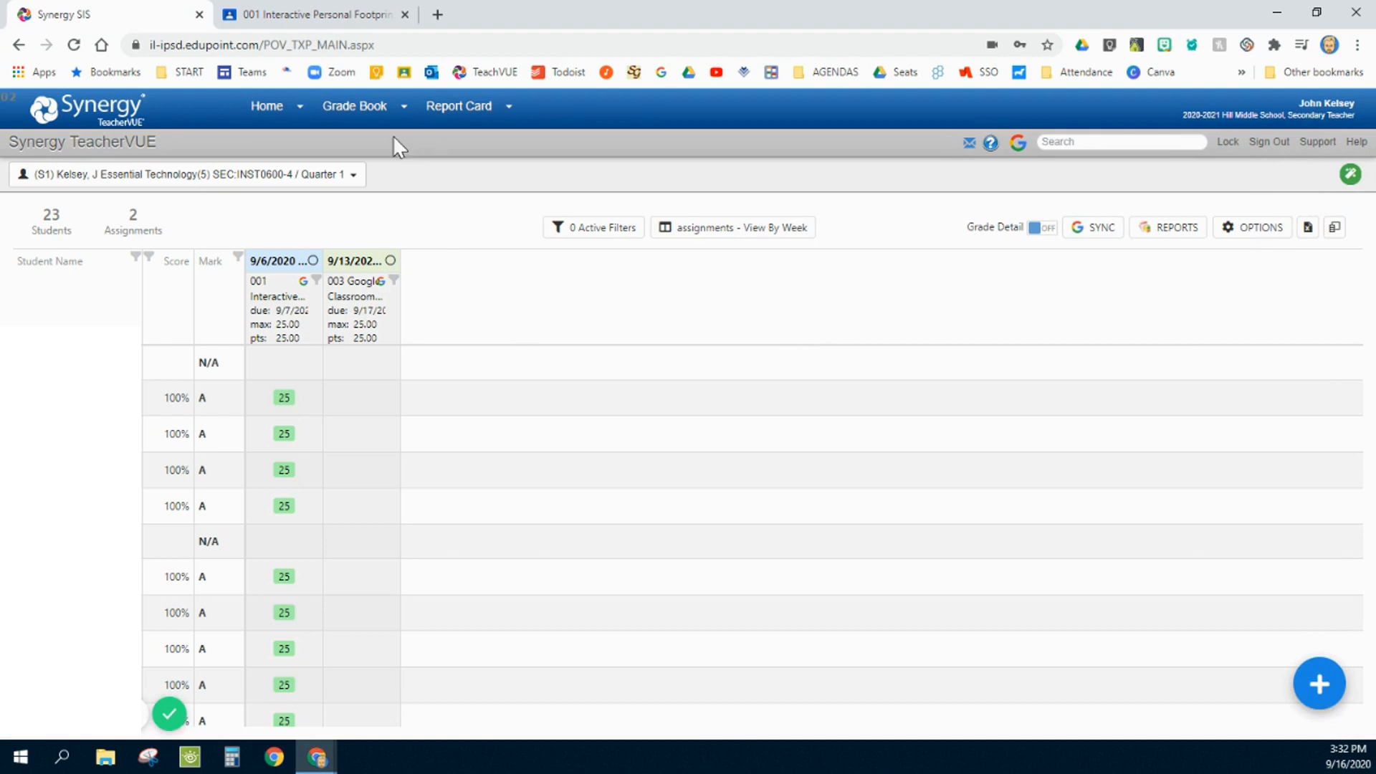
pyautogui.moveTo(379, 115)
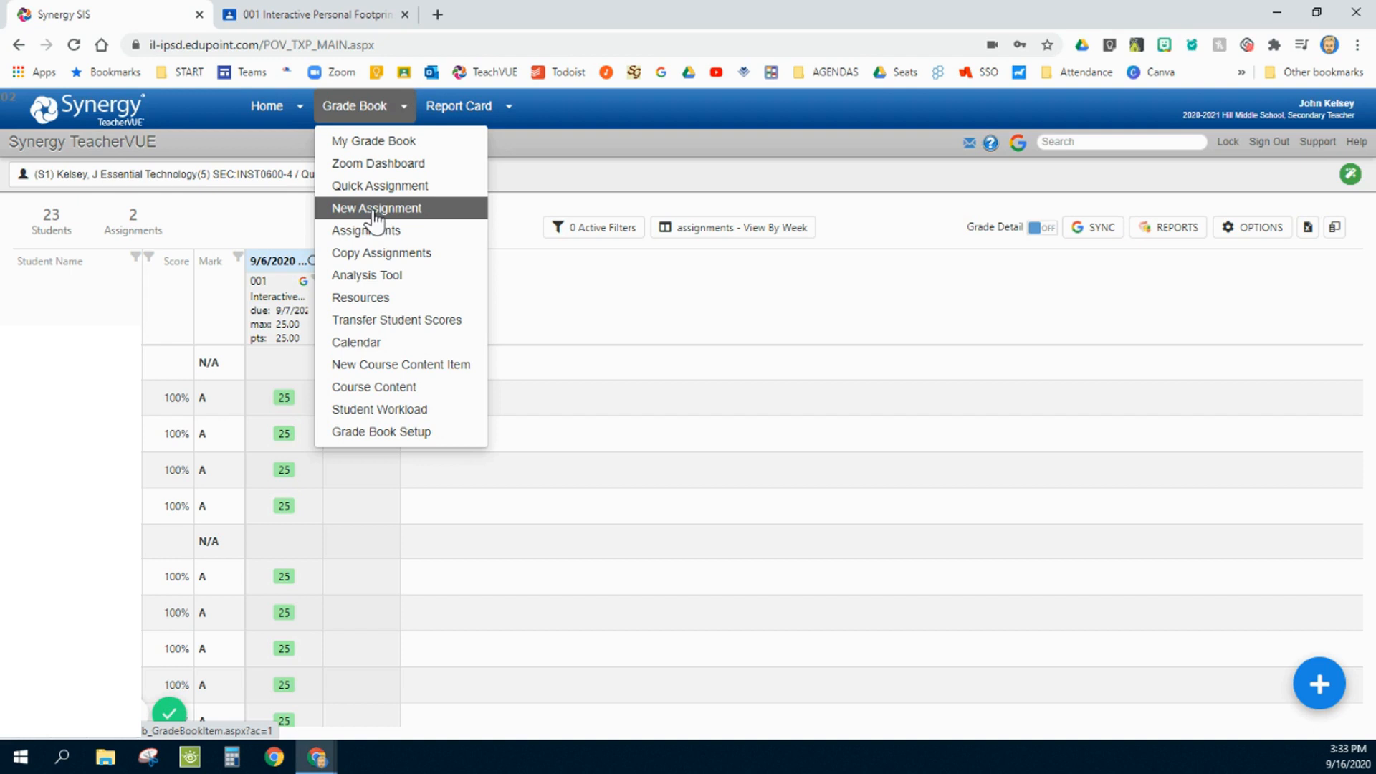
pyautogui.click(1321, 685)
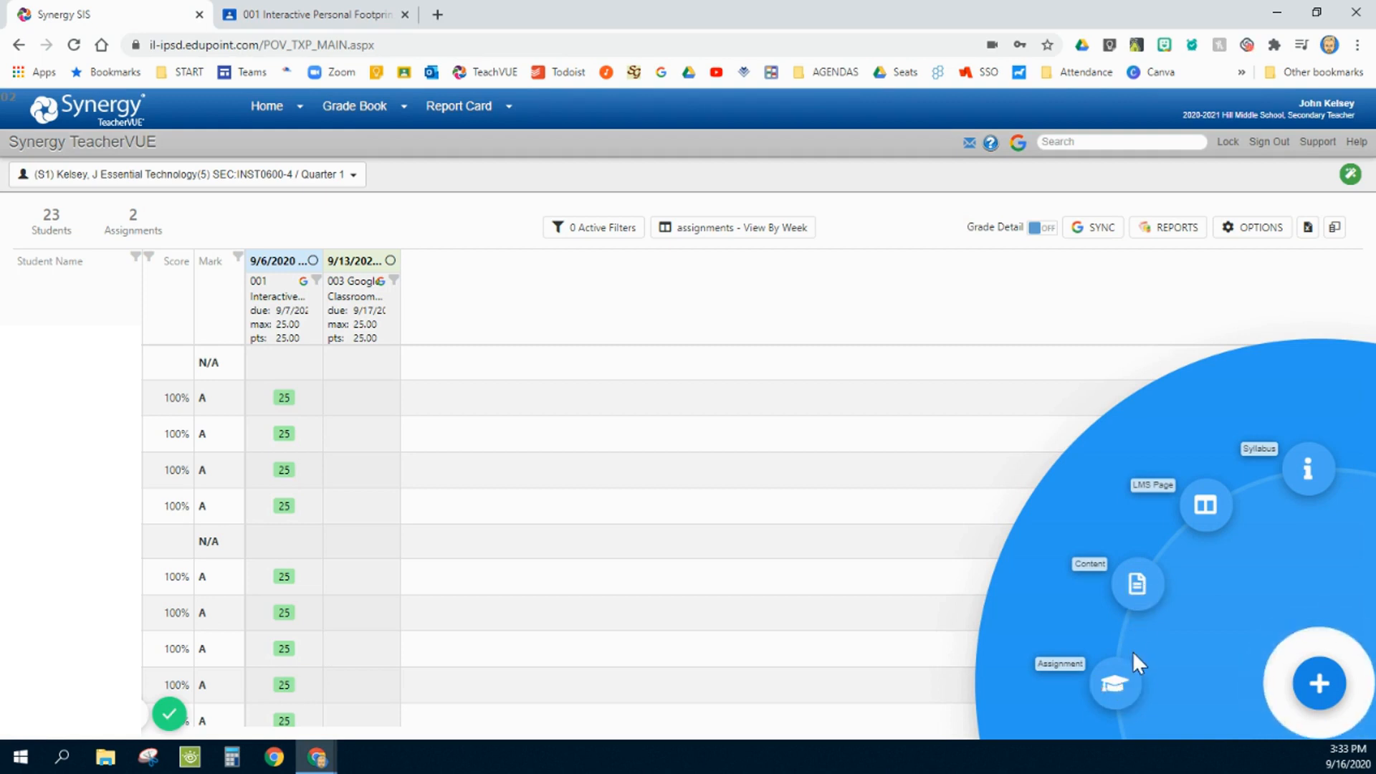
pyautogui.click(349, 104)
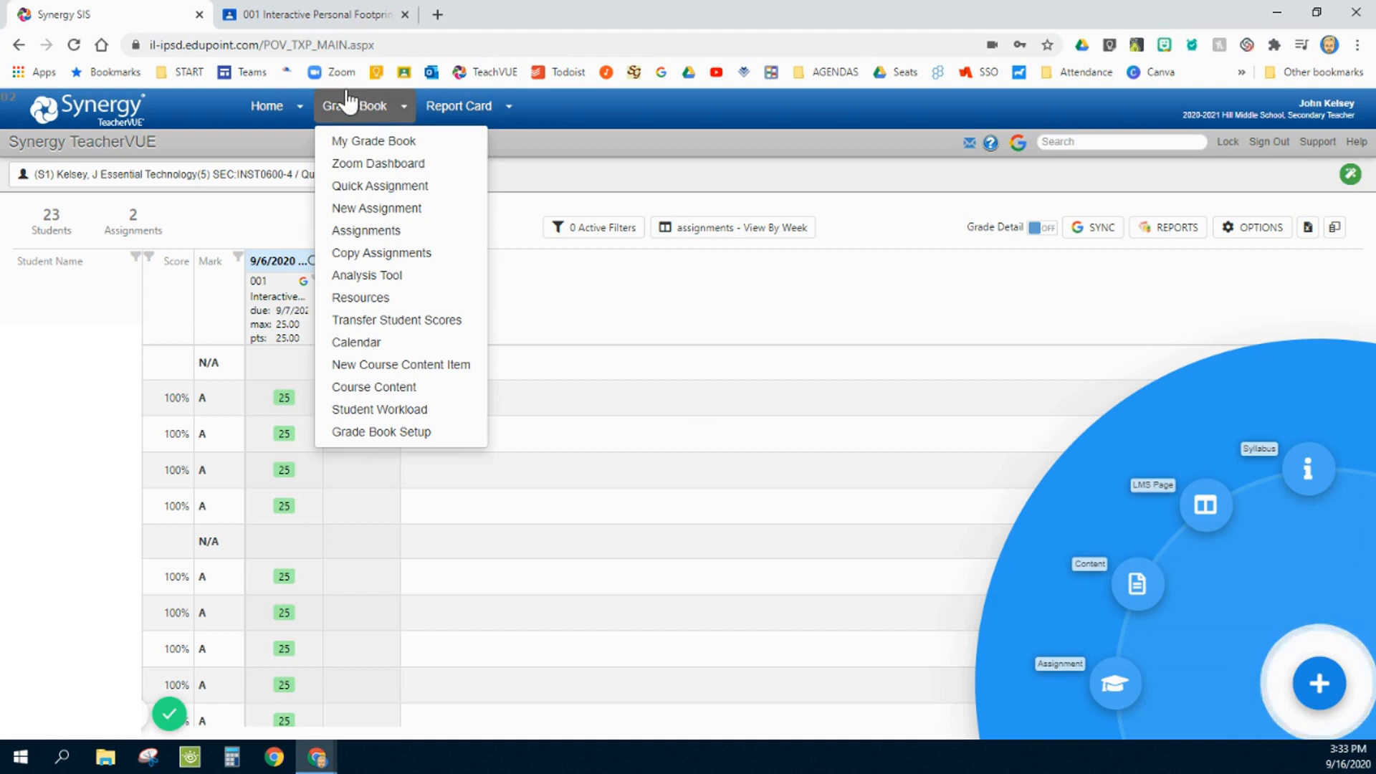
pyautogui.click(375, 210)
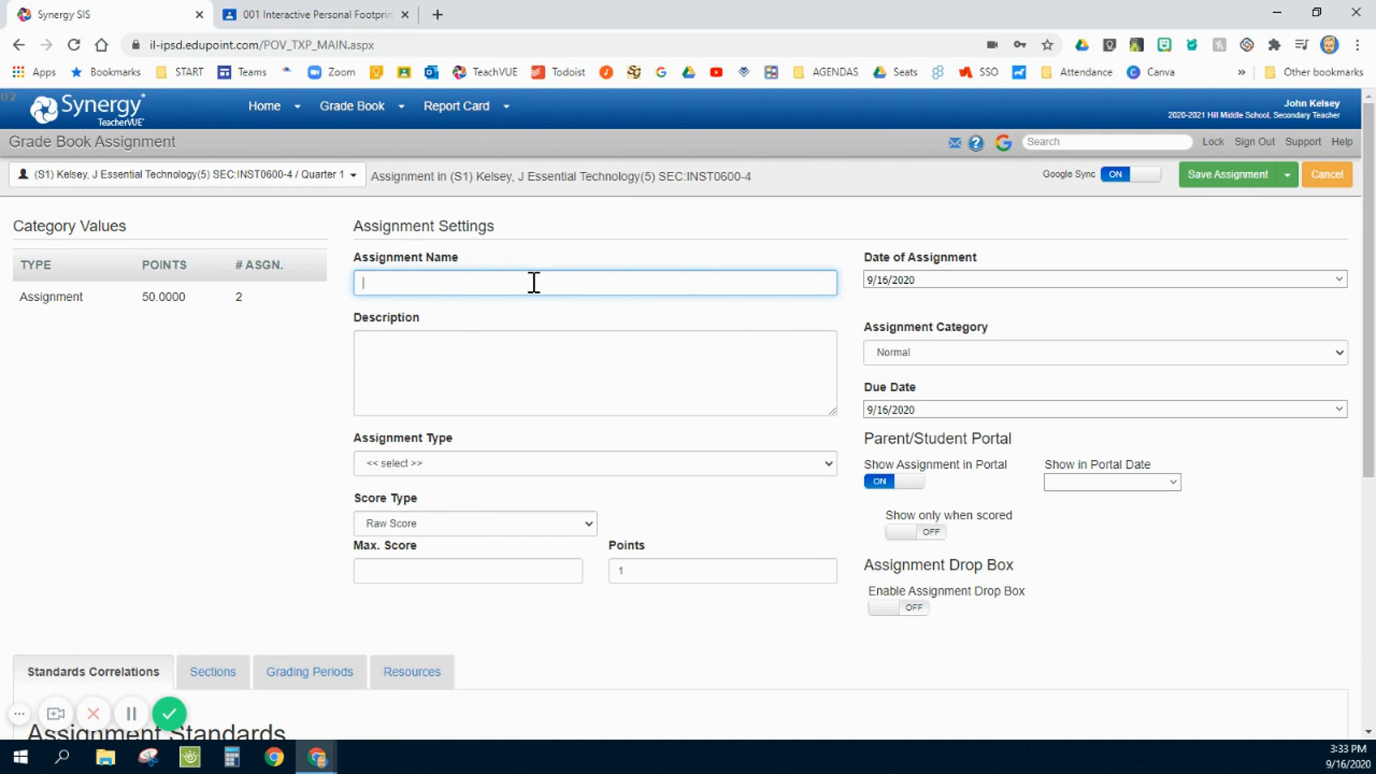
# - Name the assignment Quiz 1 and set its assignment type to Quiz
pyautogui.write('Quiz 1')
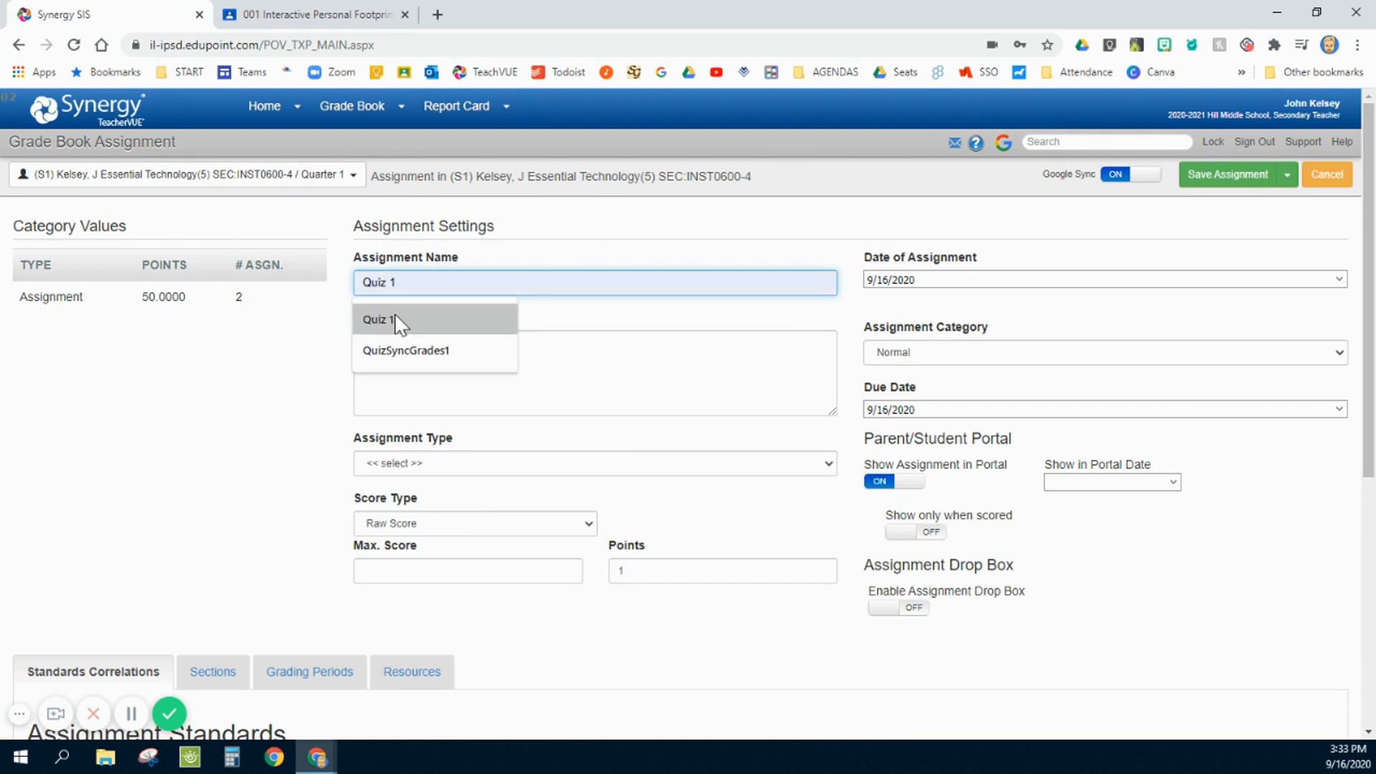
pyautogui.click(394, 313)
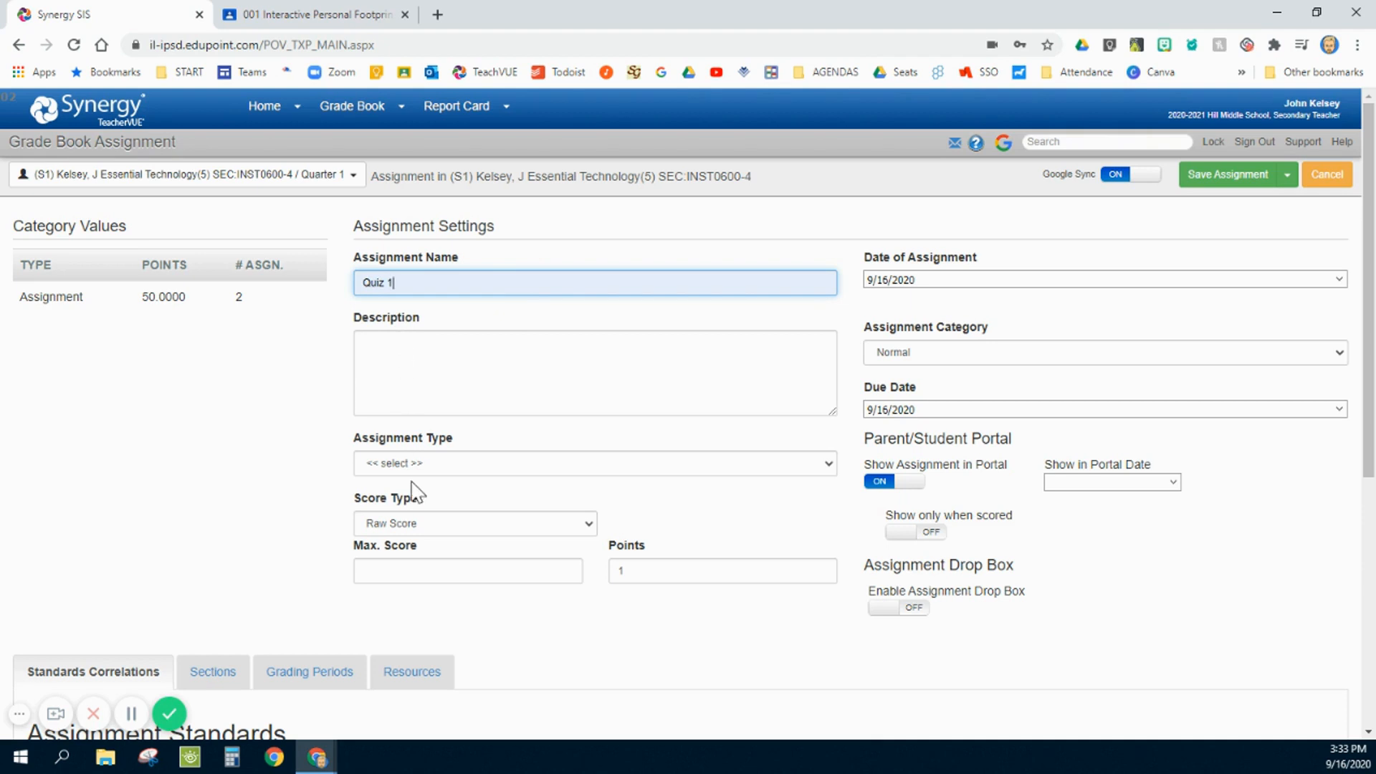
pyautogui.click(423, 463)
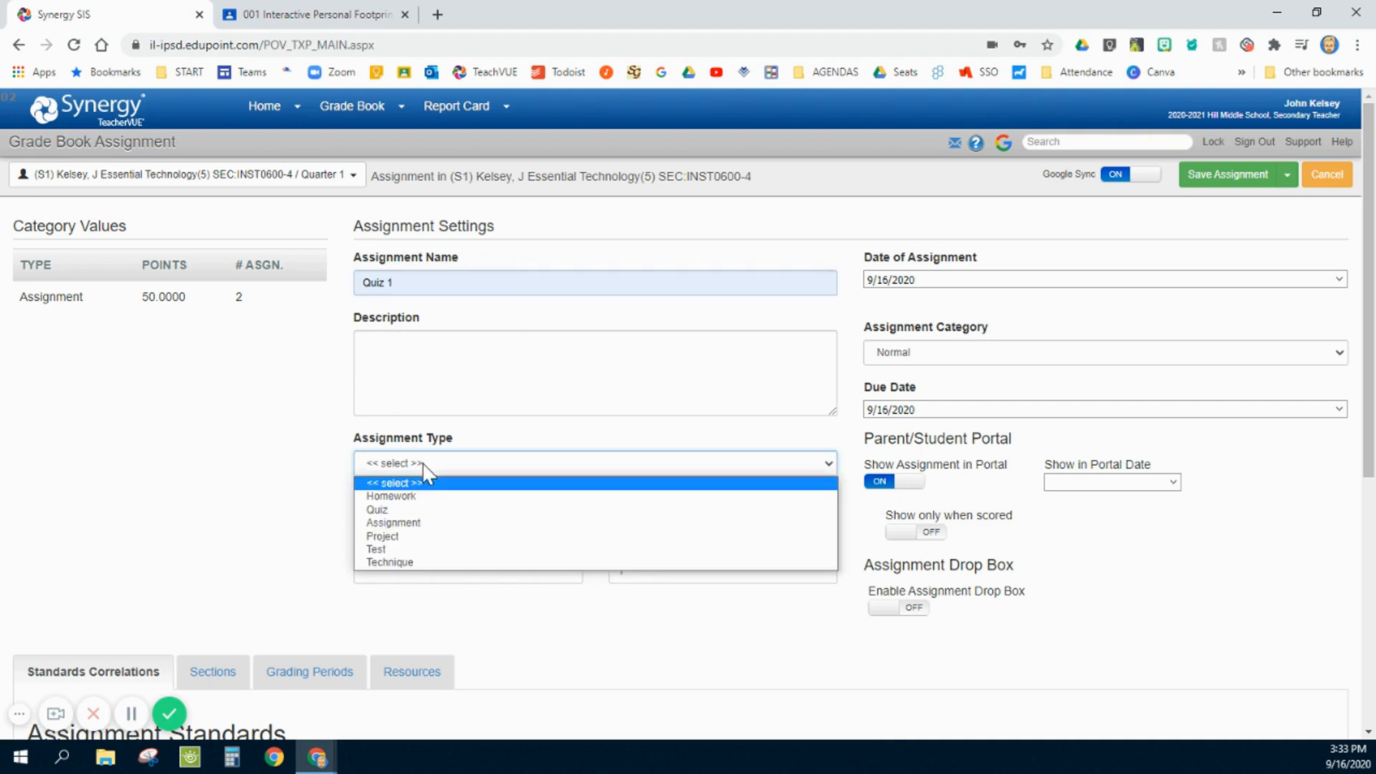
pyautogui.click(399, 510)
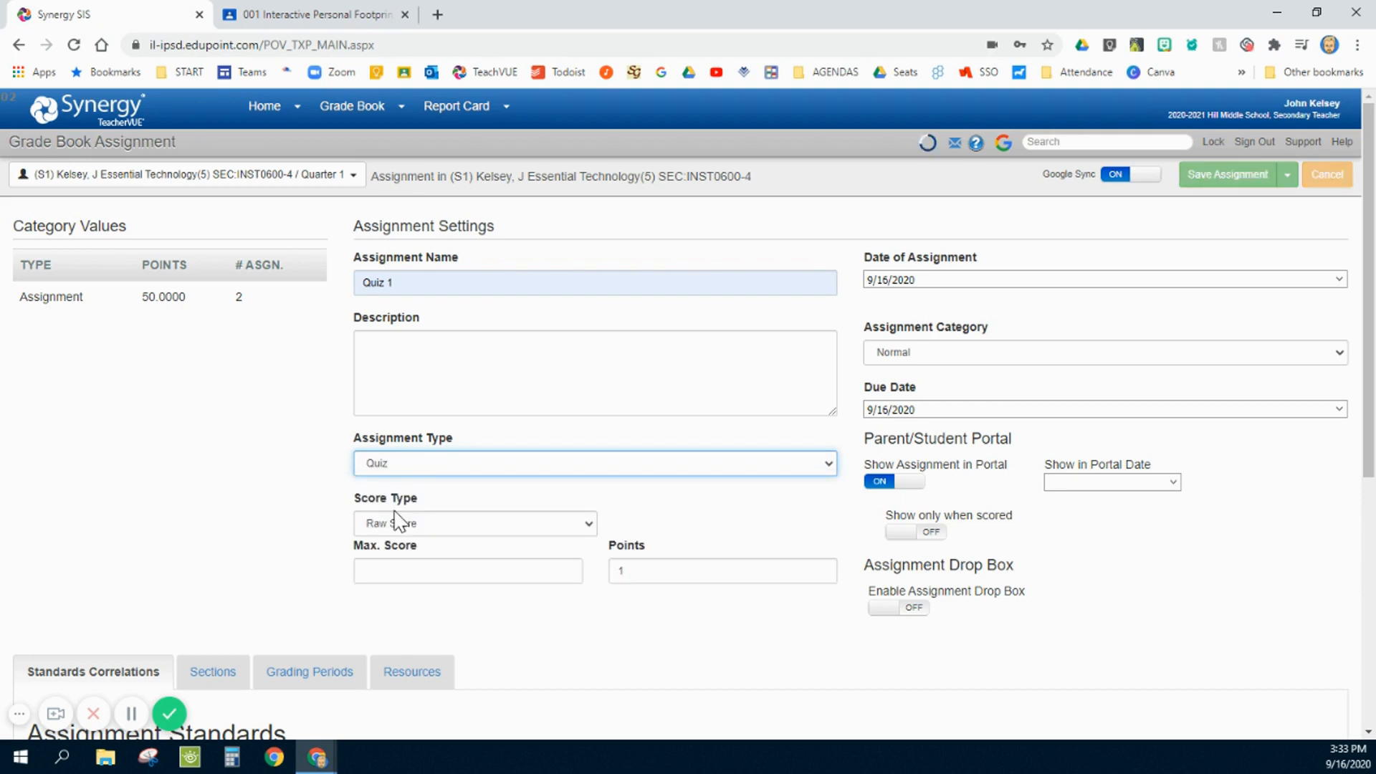
# - Score the quiz as Raw Score with both the maximum score and the points set to 40
pyautogui.click(420, 529)
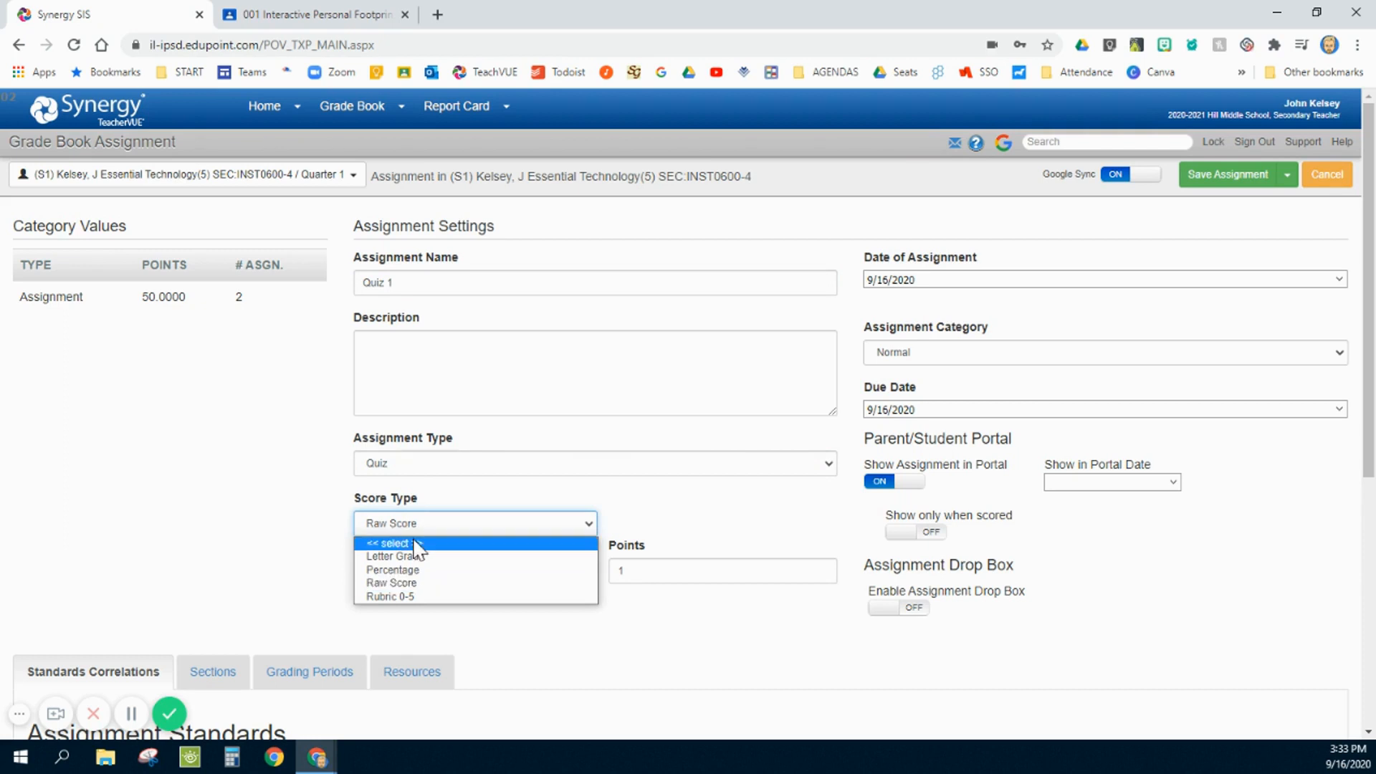
pyautogui.click(398, 582)
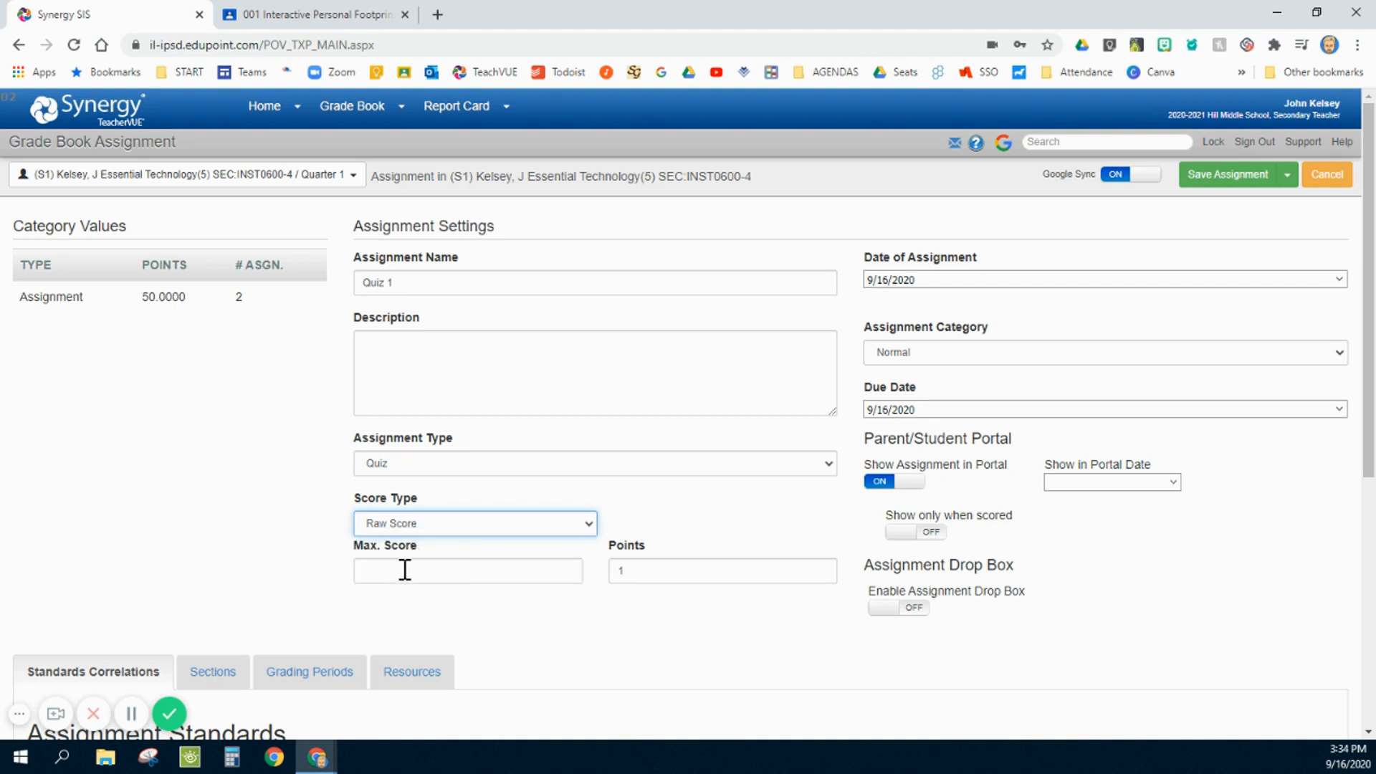
pyautogui.click(413, 571)
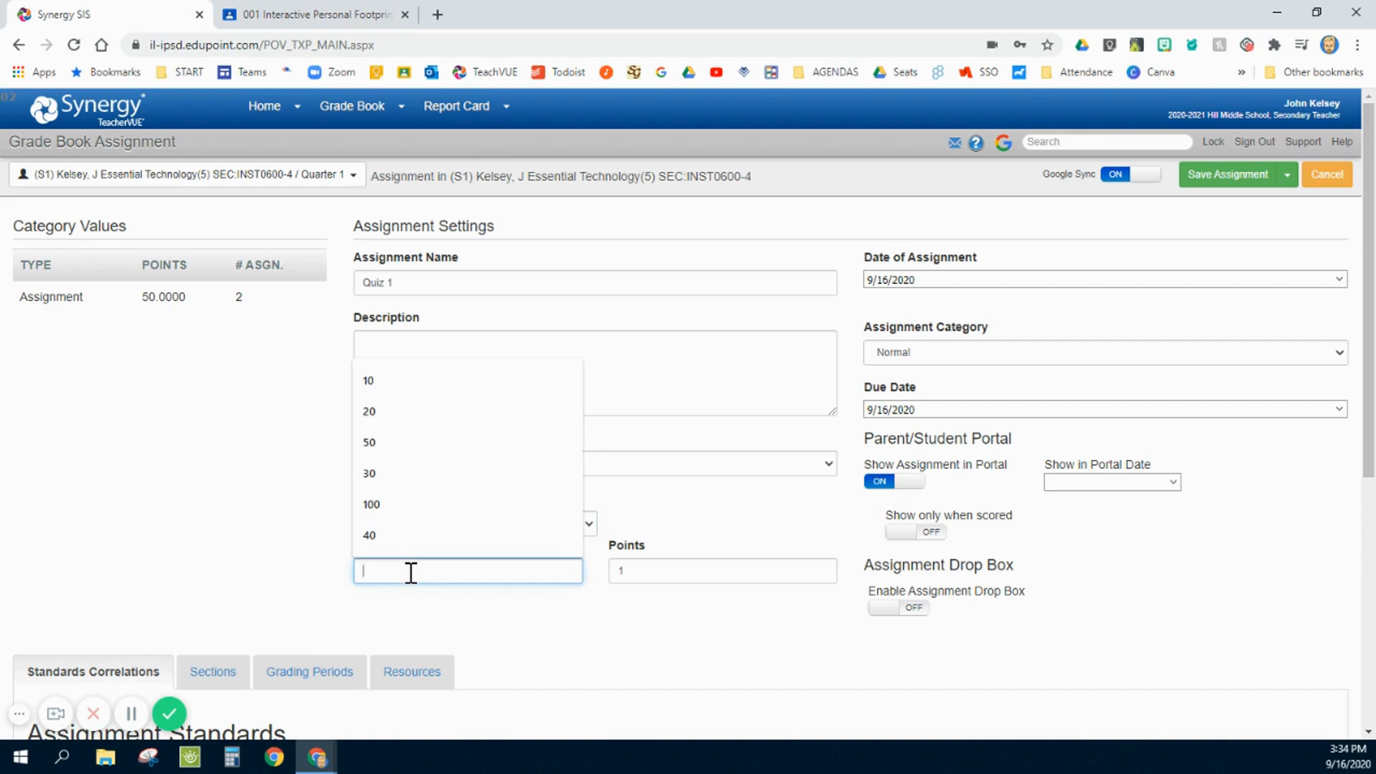
pyautogui.click(381, 536)
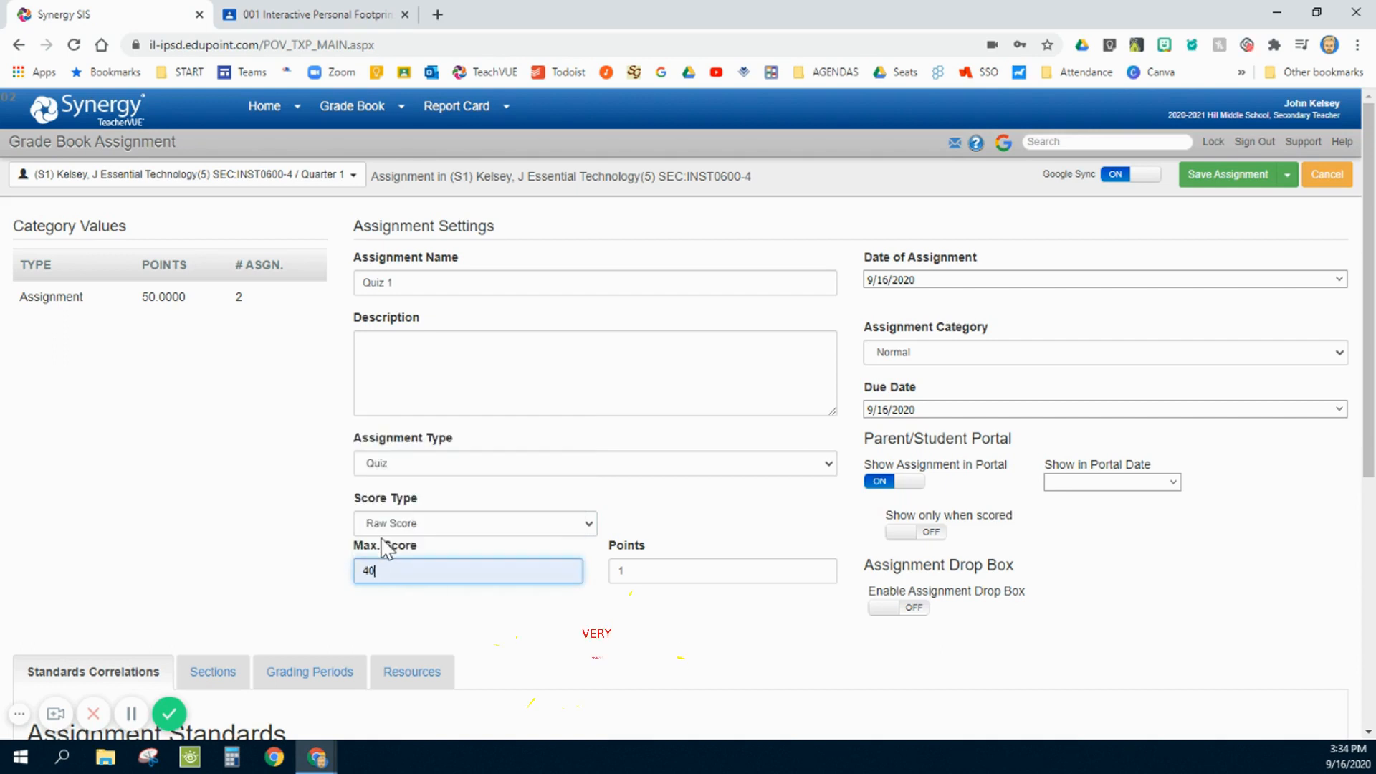
pyautogui.click(647, 572)
pyautogui.press('BackSpace')
pyautogui.write('40')
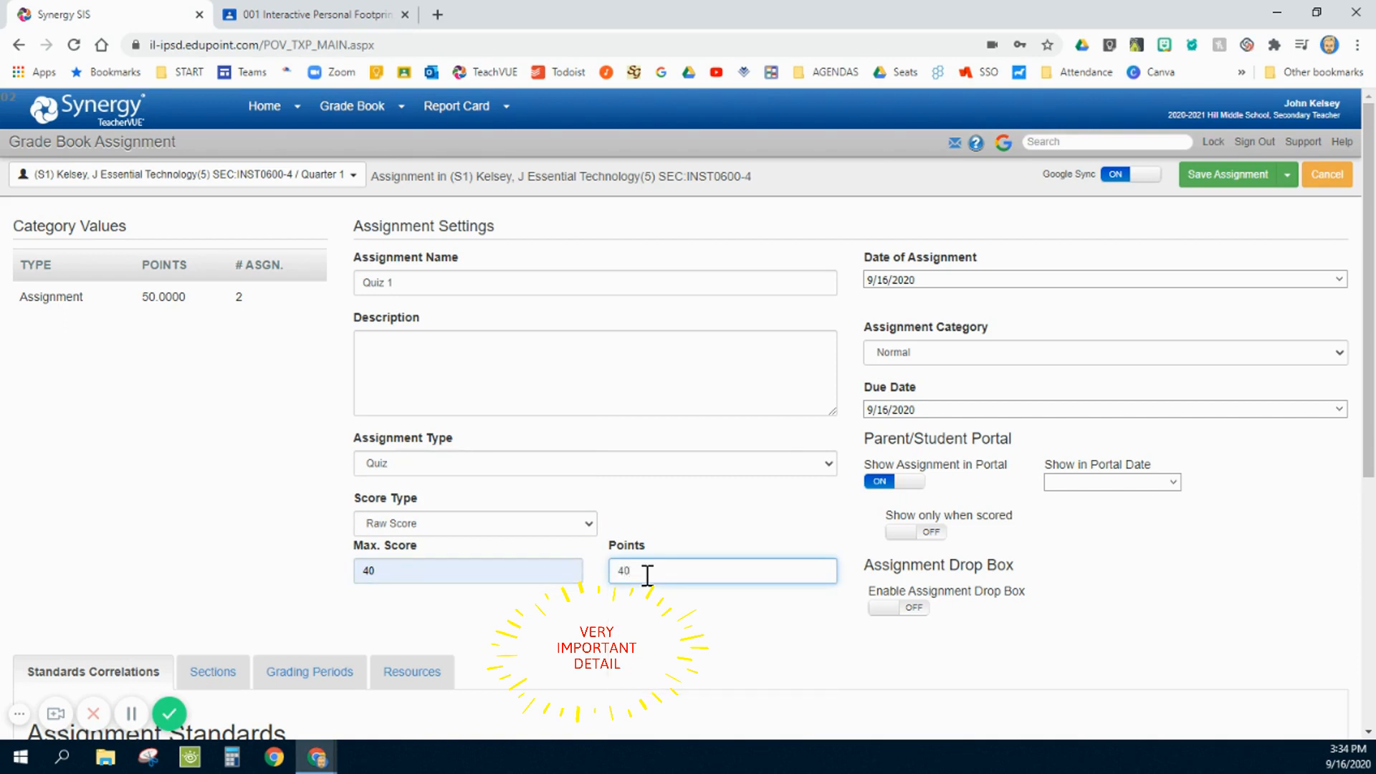
pyautogui.click(581, 615)
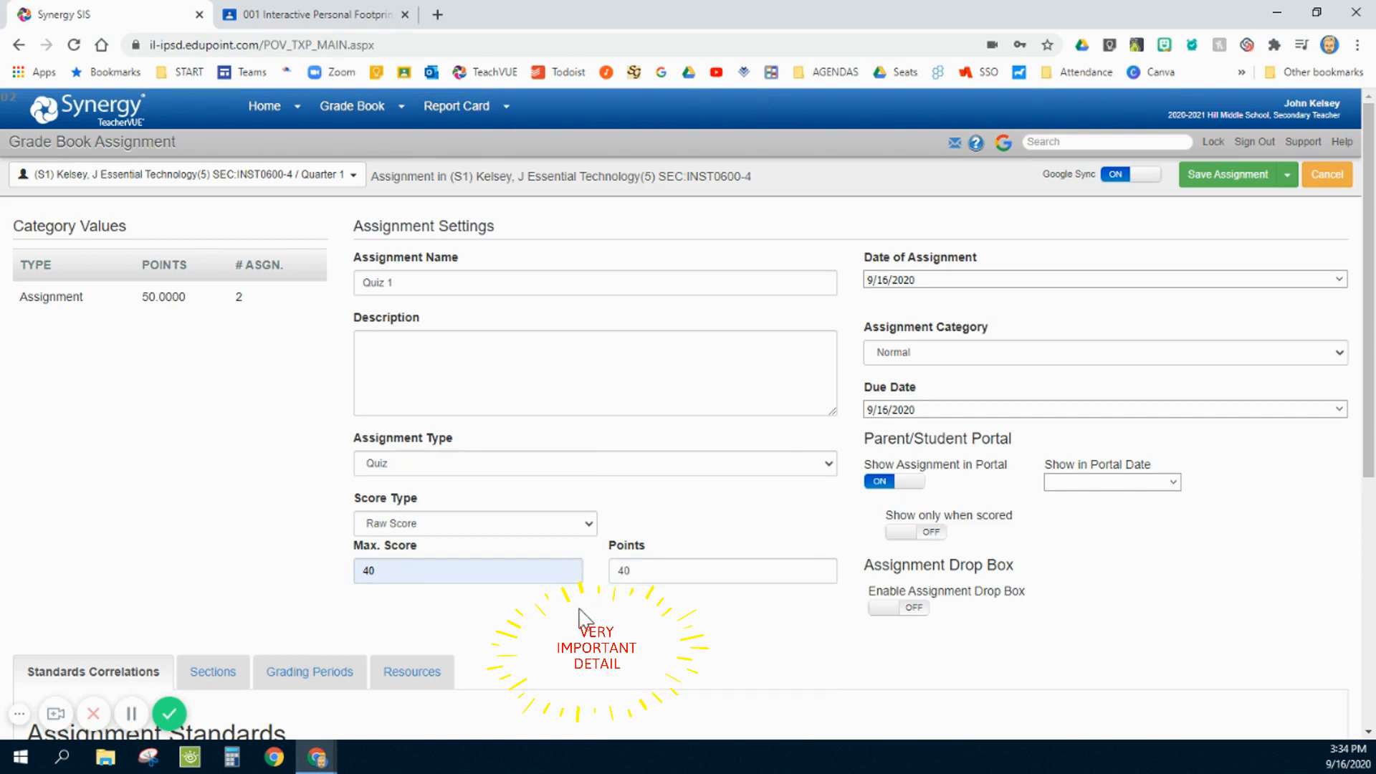
pyautogui.click(625, 572)
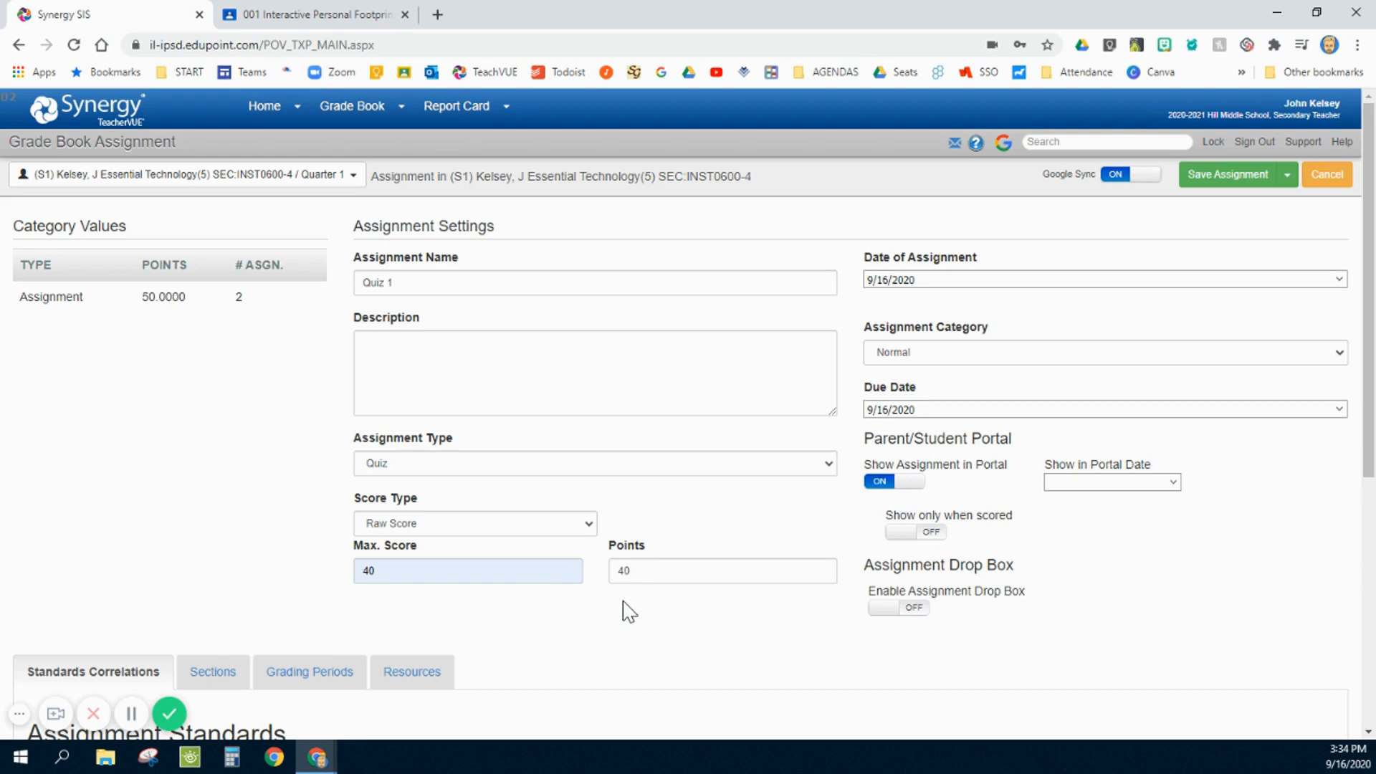
pyautogui.click(387, 571)
pyautogui.press('ctrl')
pyautogui.press('ctrl')
pyautogui.click(648, 575)
# - Set the quiz's due date to 9/18/2020
pyautogui.click(952, 280)
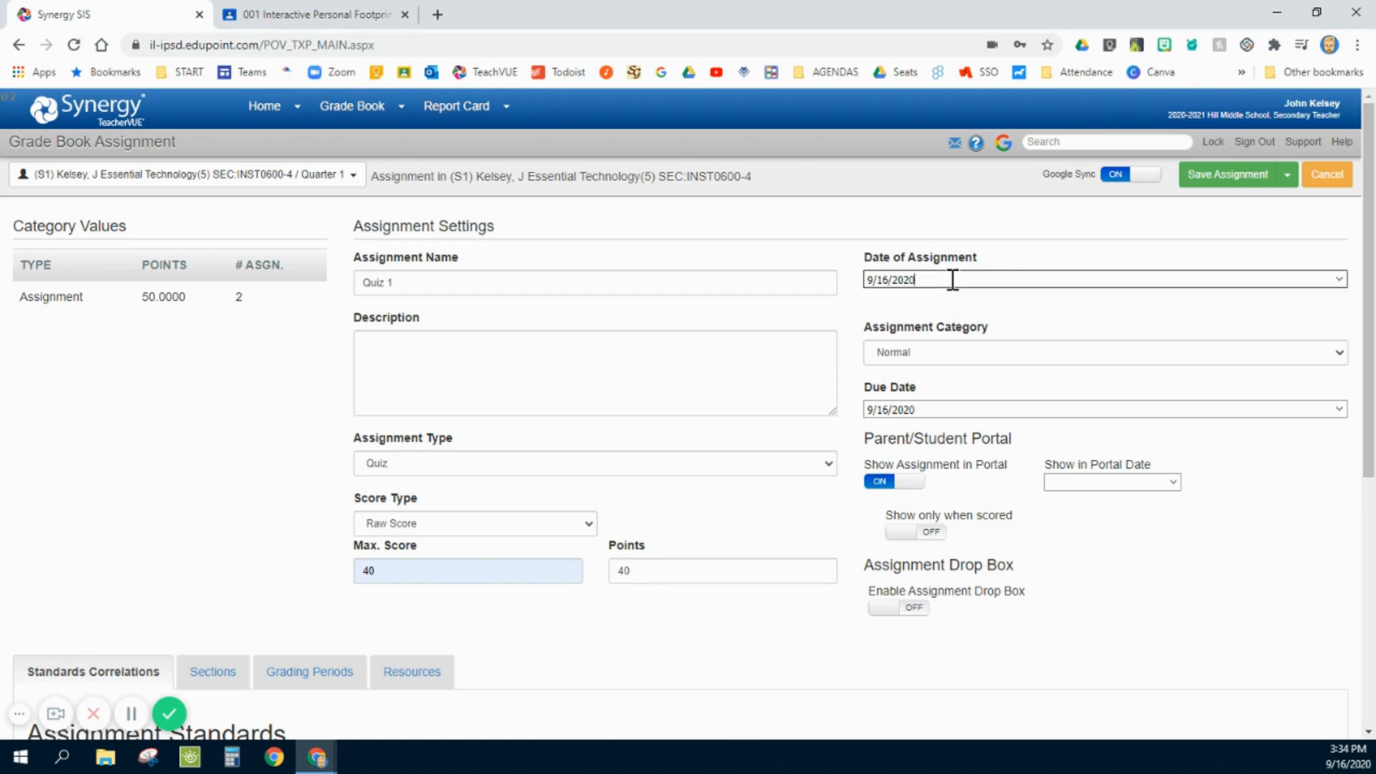
pyautogui.click(950, 411)
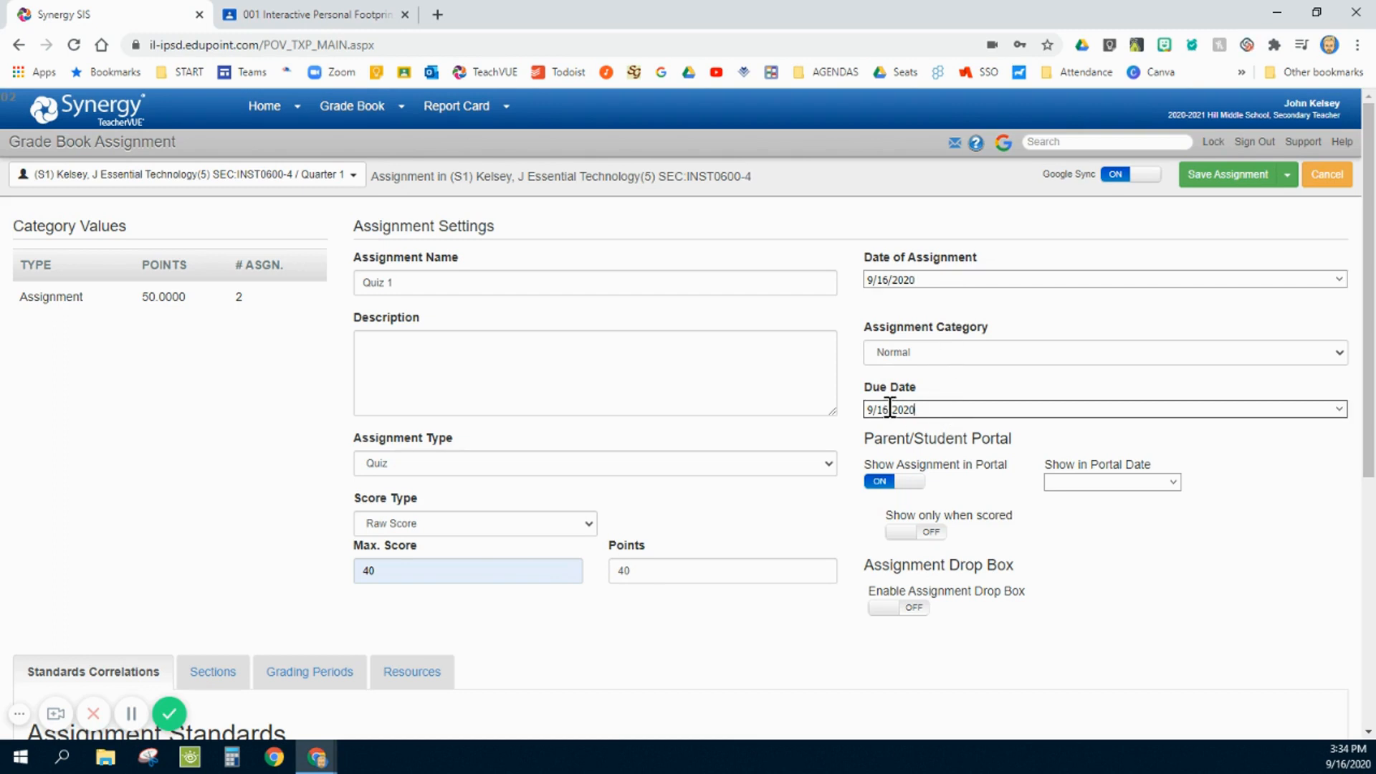
pyautogui.click(1337, 410)
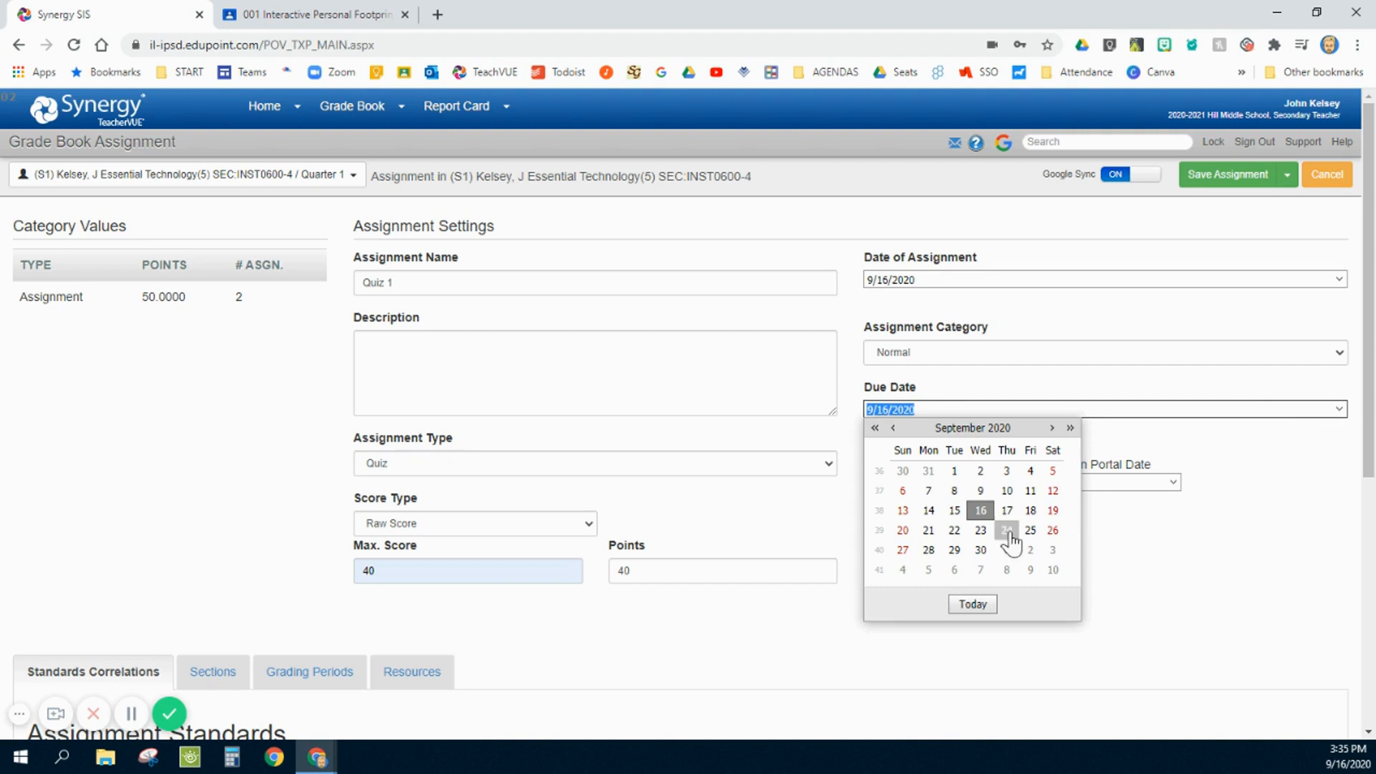
pyautogui.click(1030, 510)
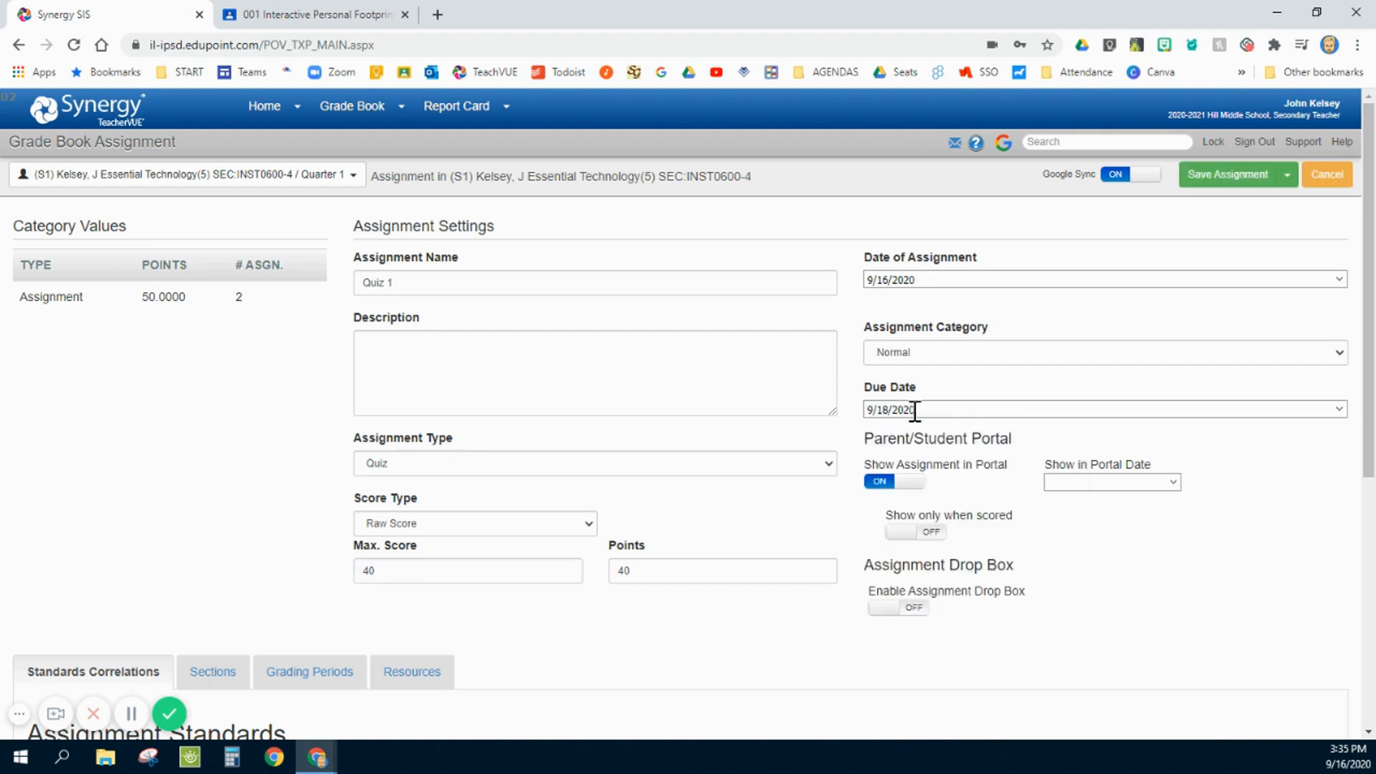
pyautogui.press('ctrl')
pyautogui.press('ctrl')
pyautogui.press('ctrl')
# - Show the quiz in the parent/student portal only when scored, with a portal date of 9/18/2020
pyautogui.click(920, 536)
pyautogui.click(1174, 486)
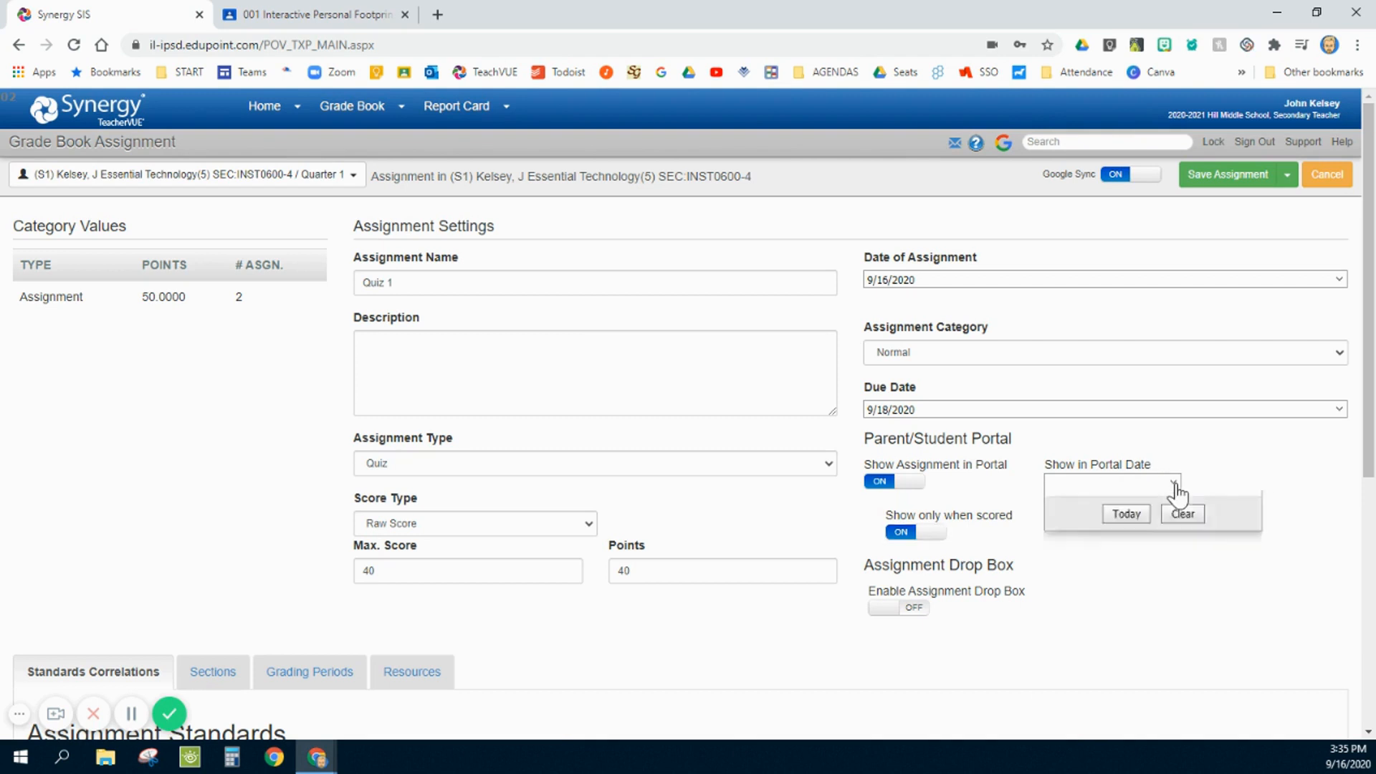
pyautogui.click(1271, 481)
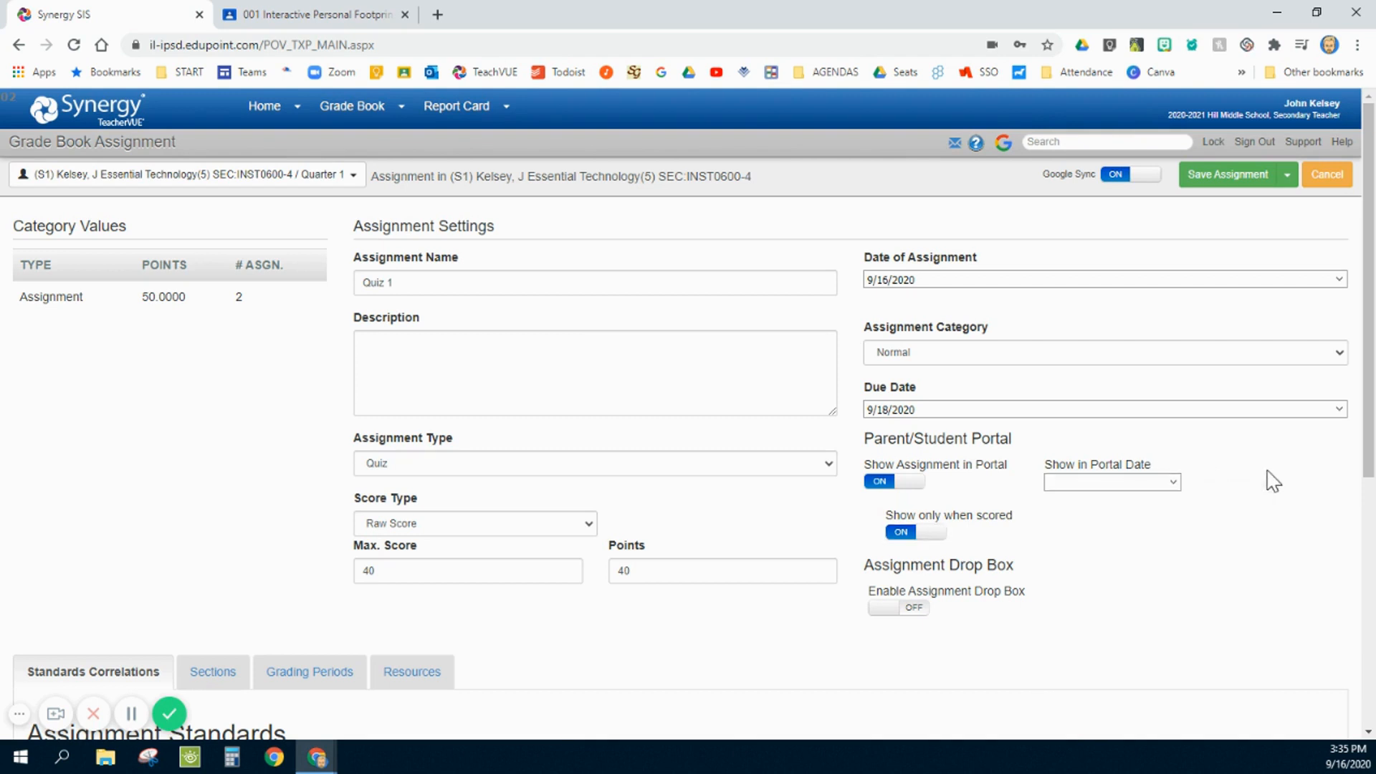
pyautogui.click(1176, 486)
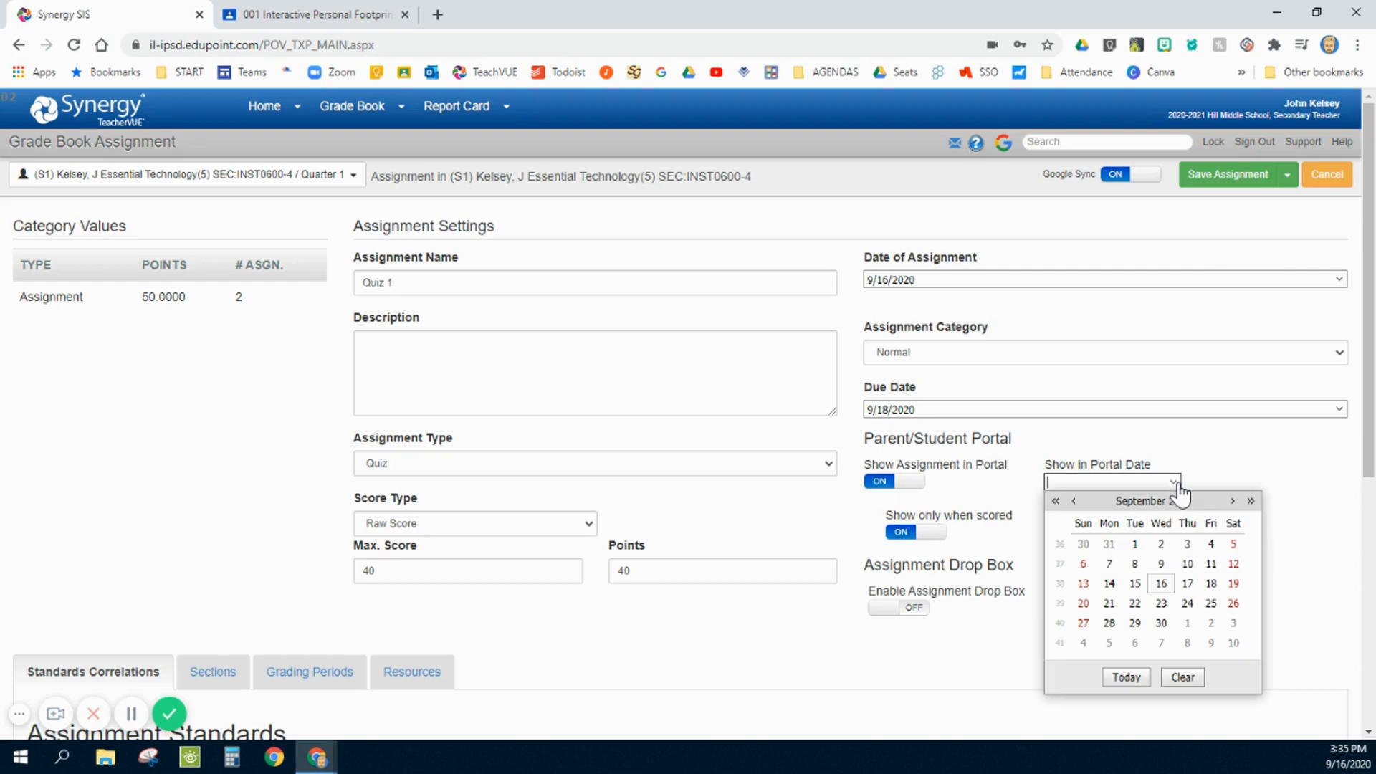
pyautogui.click(1210, 582)
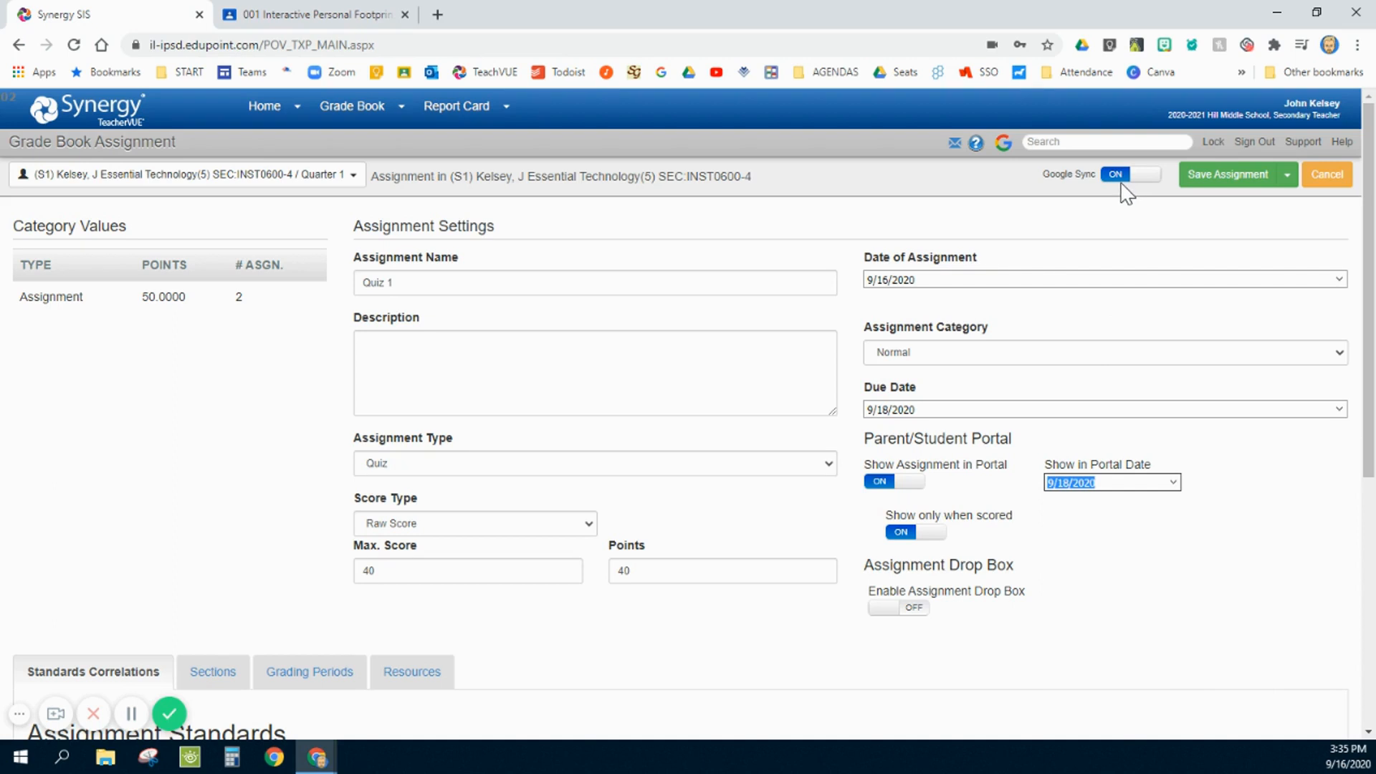
# - Turn off Google Sync for the quiz assignment
pyautogui.press('ctrl')
pyautogui.press('ctrl')
pyautogui.press('ctrl')
pyautogui.click(1123, 181)
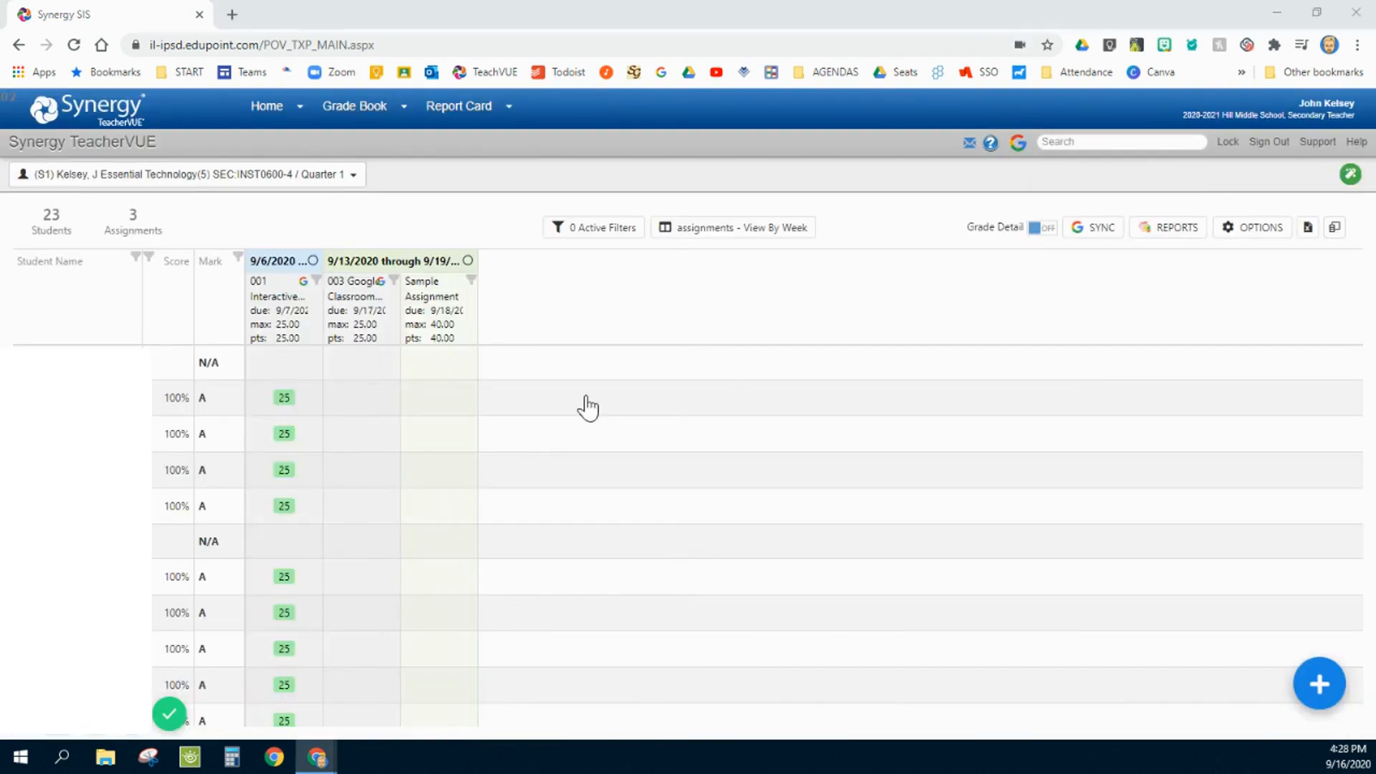
pyautogui.click(450, 324)
pyautogui.click(452, 327)
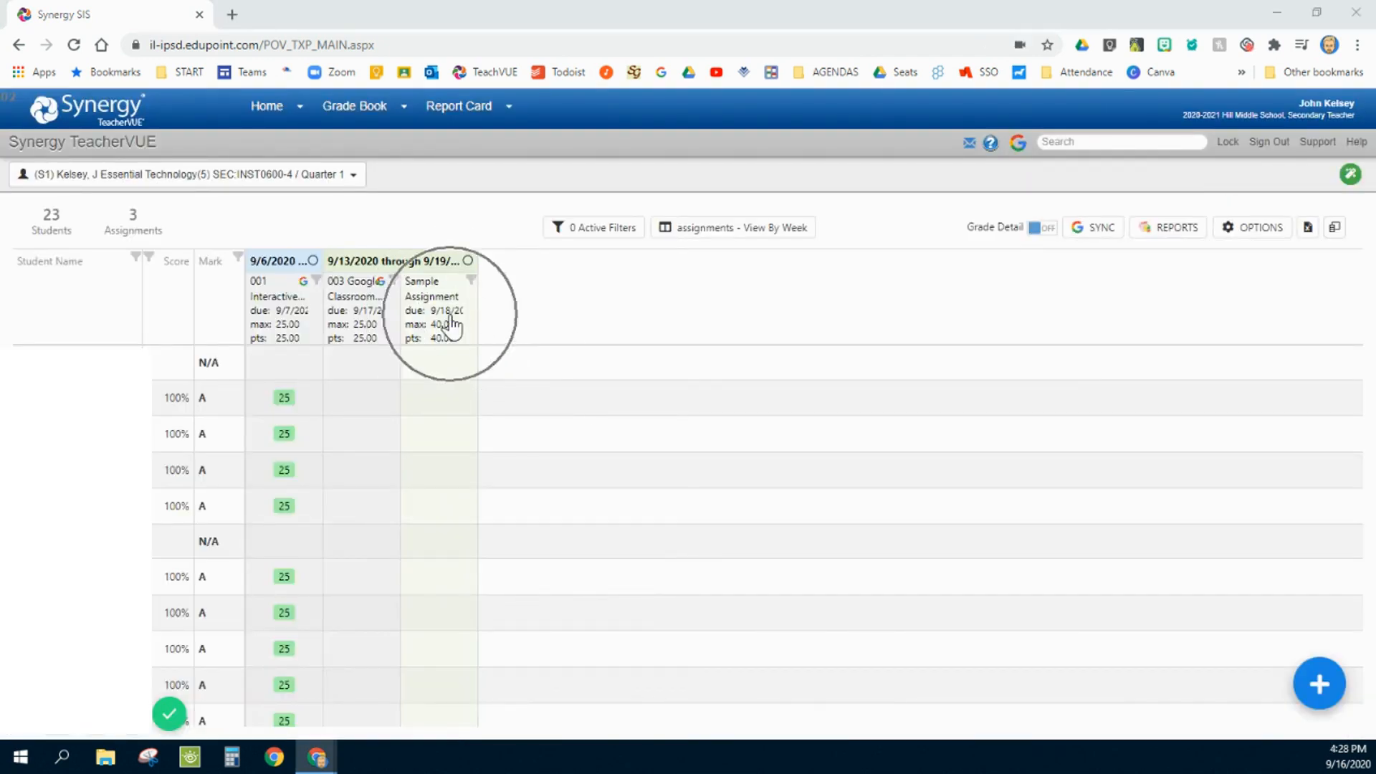
# - Start a quick assignment in the grade book and name it Name
pyautogui.moveTo(393, 122)
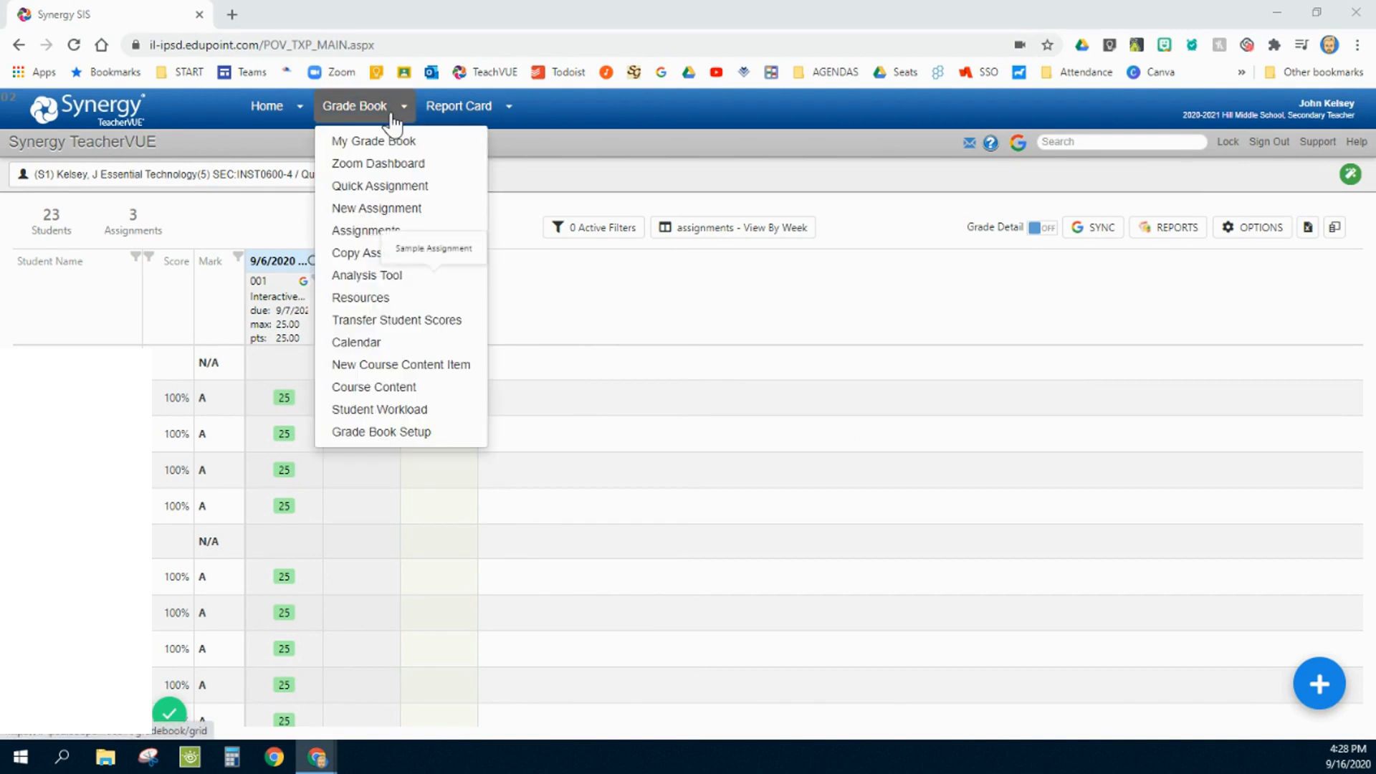
pyautogui.click(371, 188)
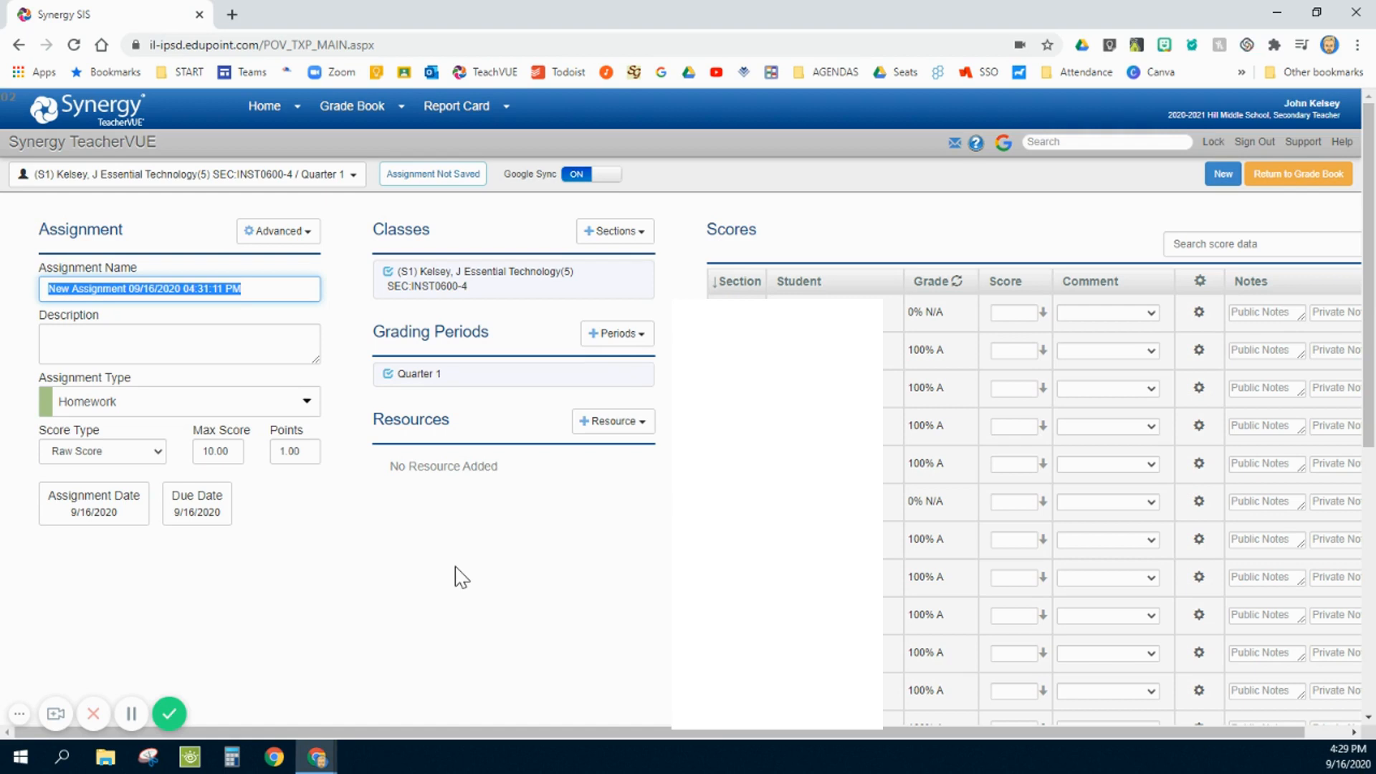
pyautogui.write('Name')
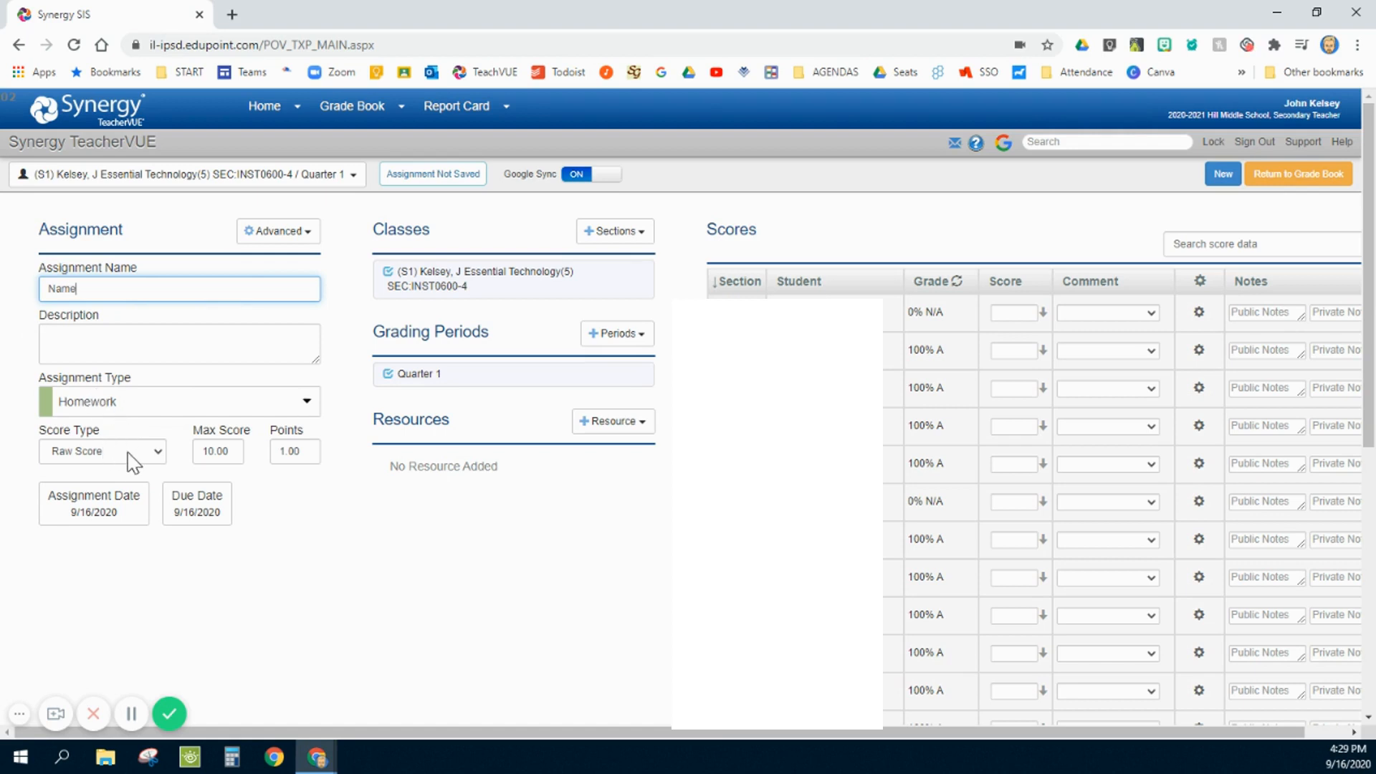
# - Set the quick assignment's maximum score and points to 25 each
pyautogui.click(219, 452)
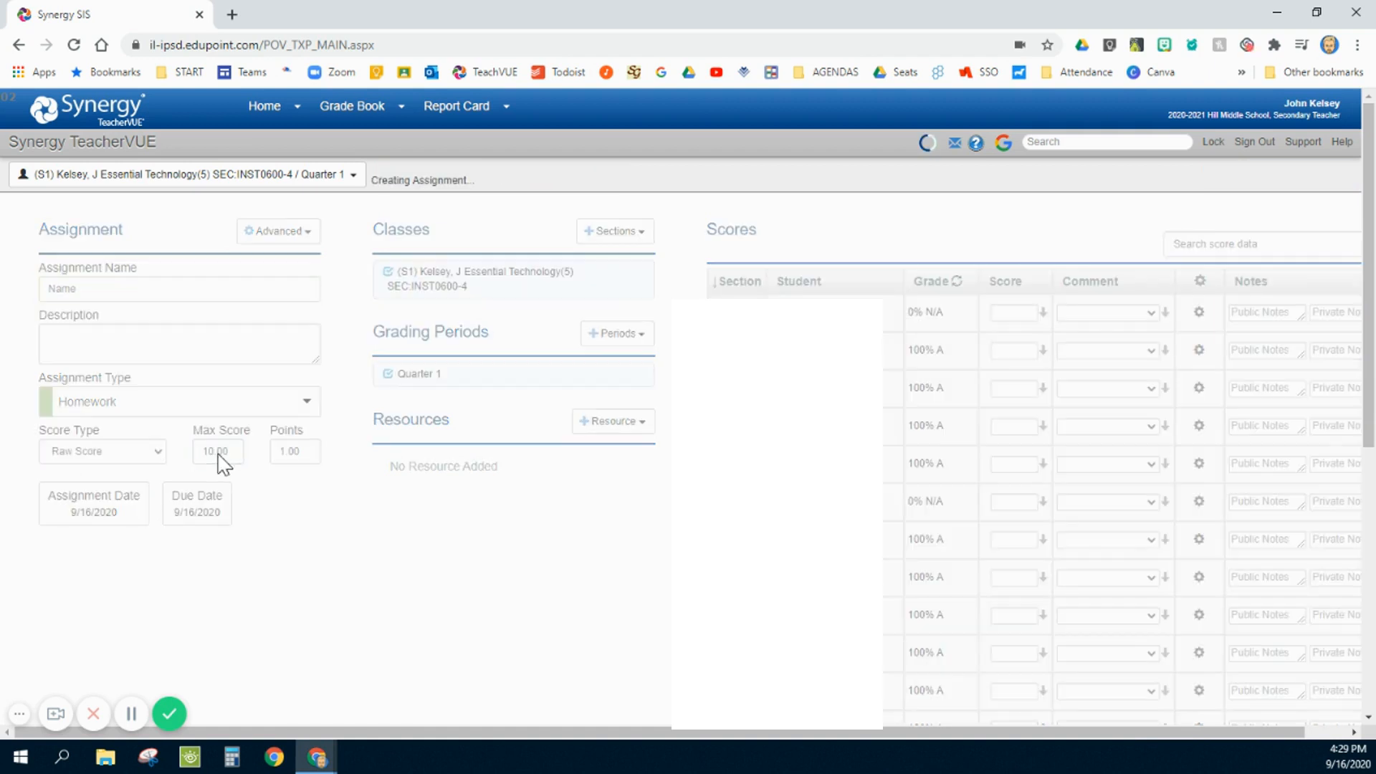
pyautogui.click(218, 452)
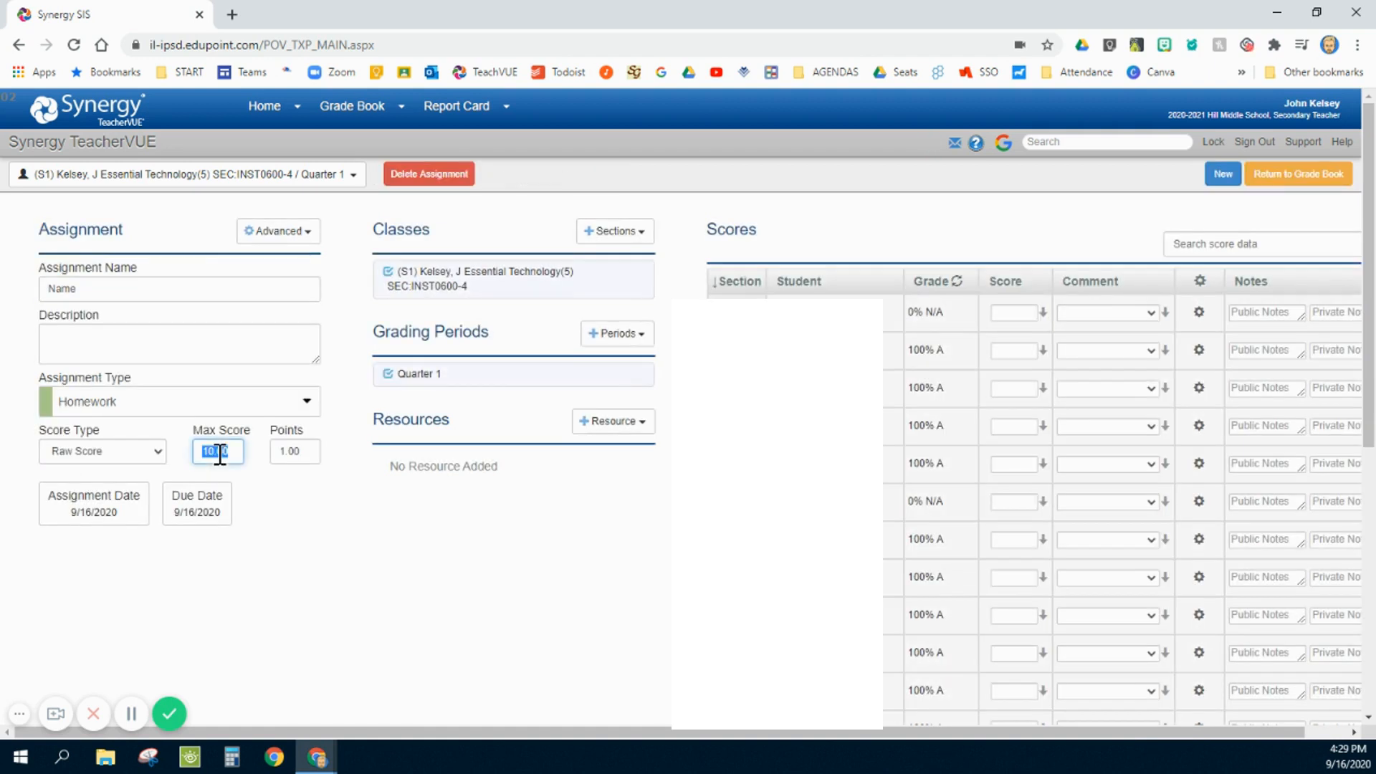
pyautogui.write('25')
pyautogui.click(295, 452)
pyautogui.write('25')
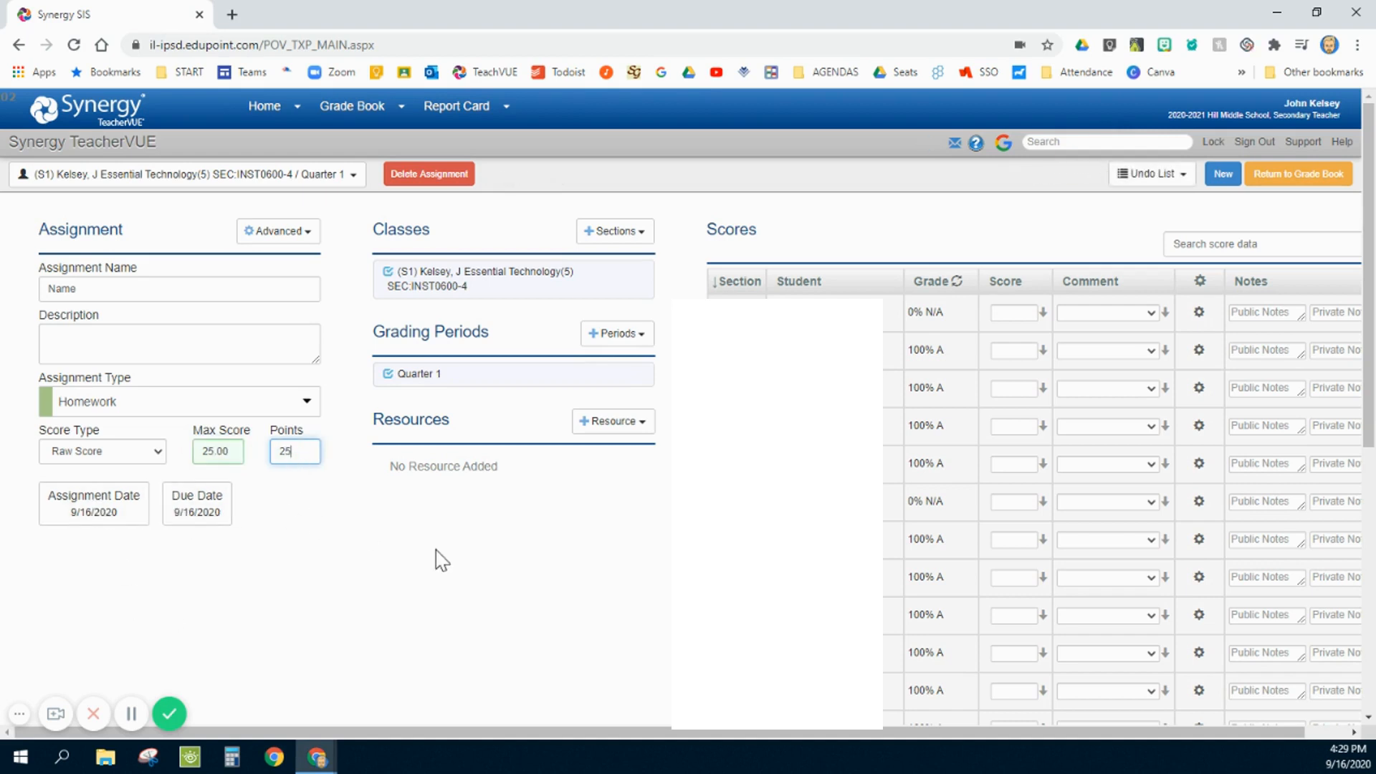
# - Look through the other class sections that can be added to the quick assignment
pyautogui.click(620, 233)
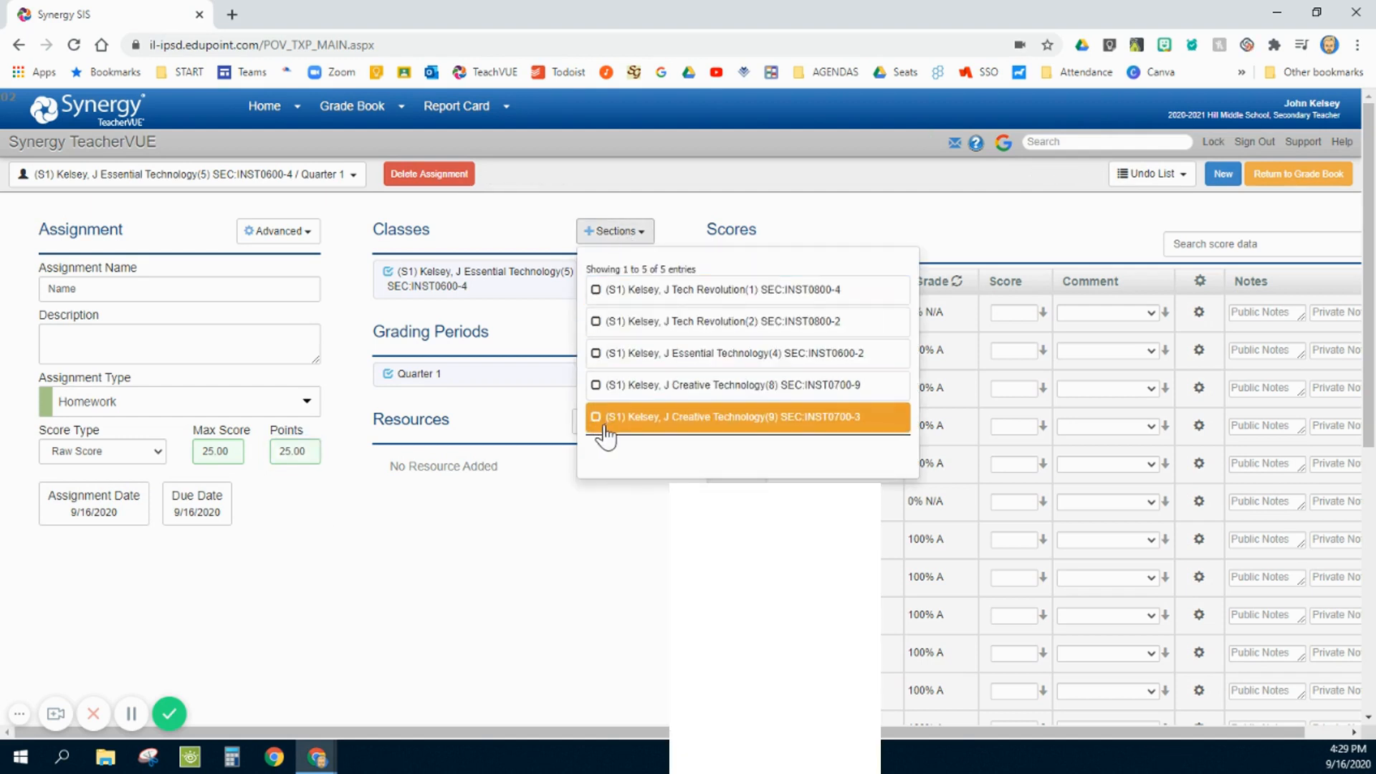
pyautogui.click(508, 229)
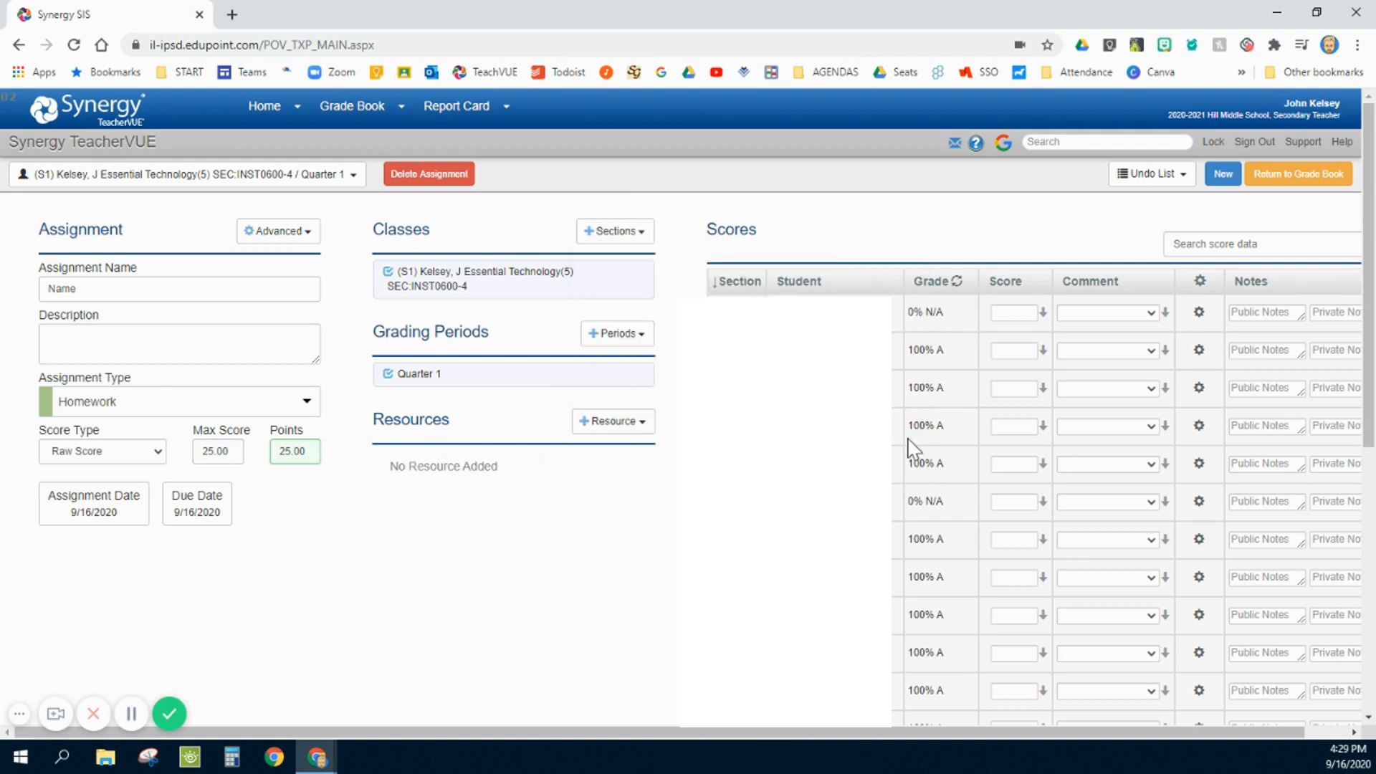
# - Enter a score of 25 for the first three students and fill it down to all remaining students
pyautogui.click(1010, 313)
pyautogui.click(1001, 351)
pyautogui.write('25')
pyautogui.click(1013, 390)
pyautogui.write('25')
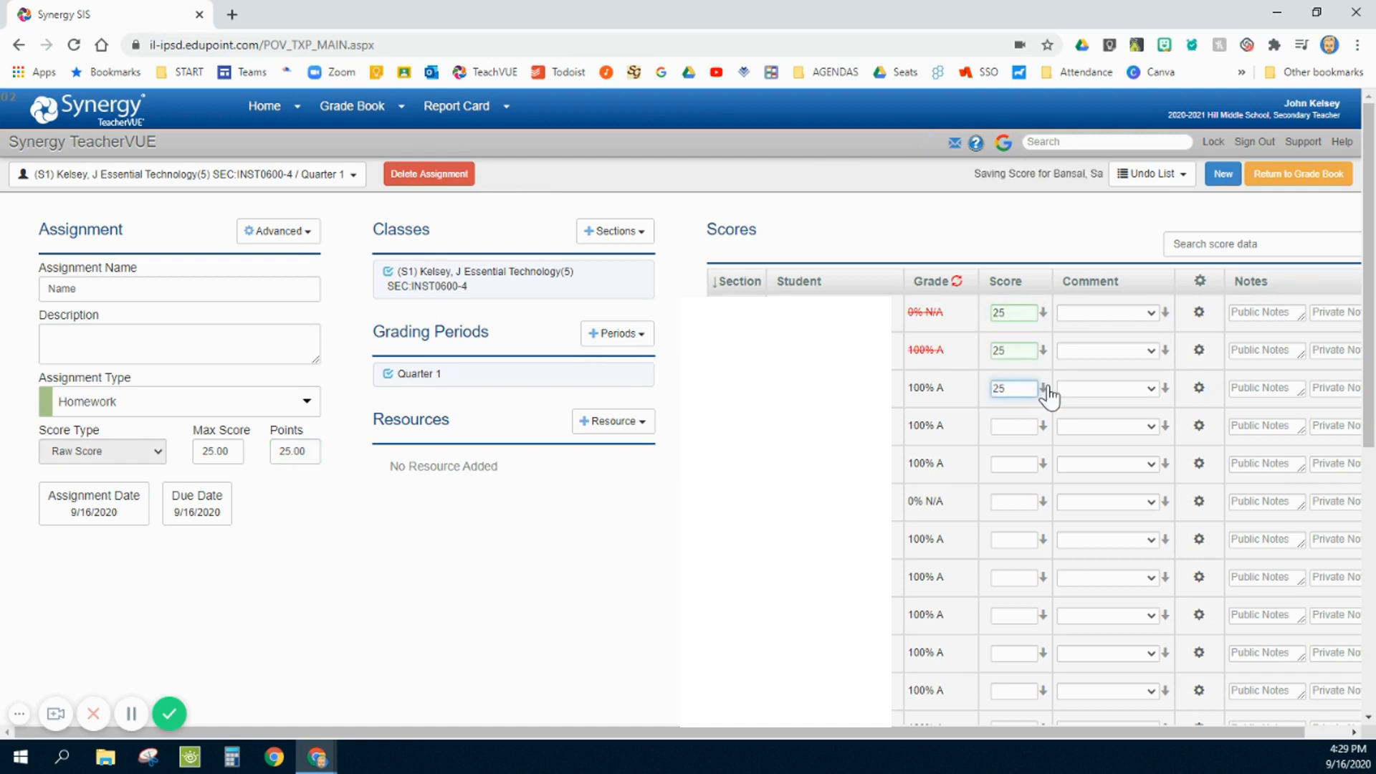
pyautogui.click(1044, 390)
pyautogui.click(1035, 415)
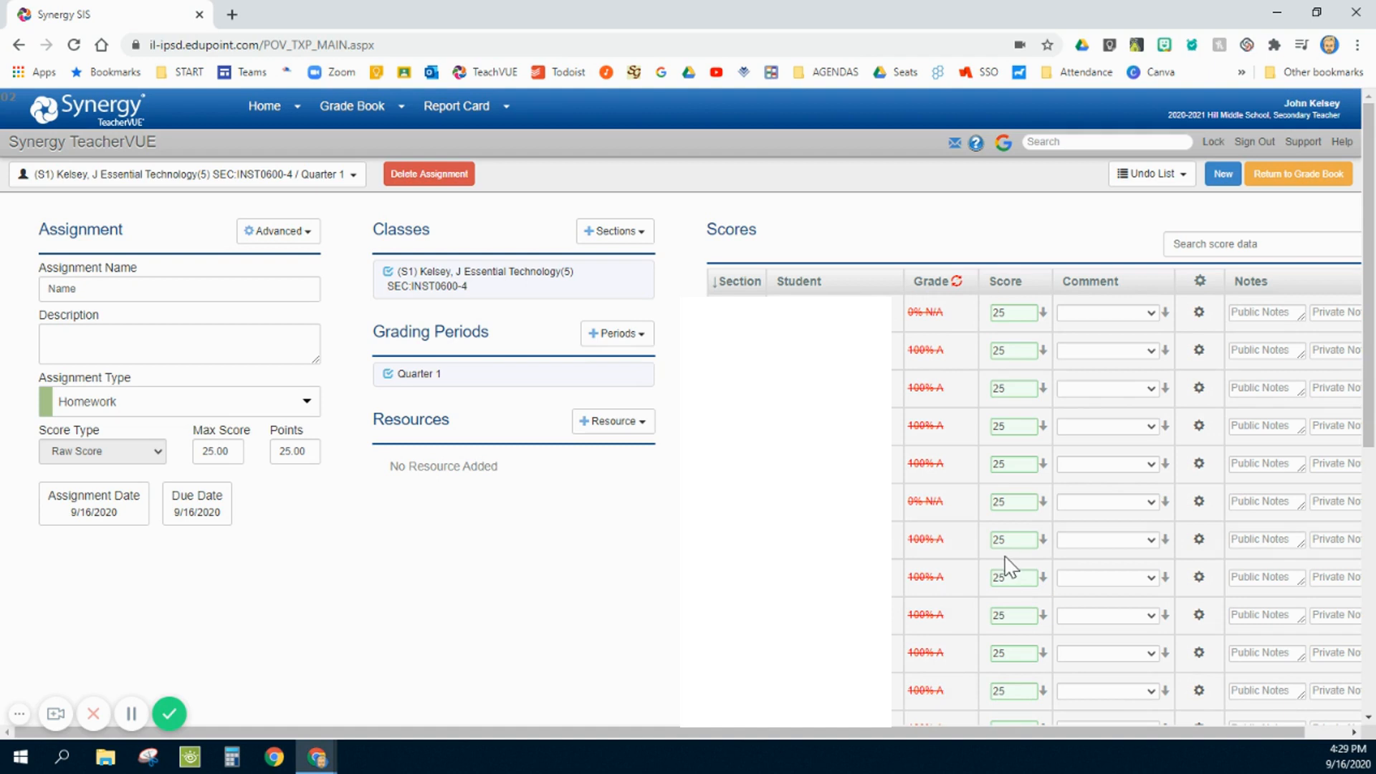
pyautogui.scroll(-5, 1010, 566)
pyautogui.scroll(5, 1009, 509)
# - Exclude the quick assignment from Google Classroom sync, keep it shown in the parent/student portal, and enable showing it only when scored
pyautogui.click(305, 239)
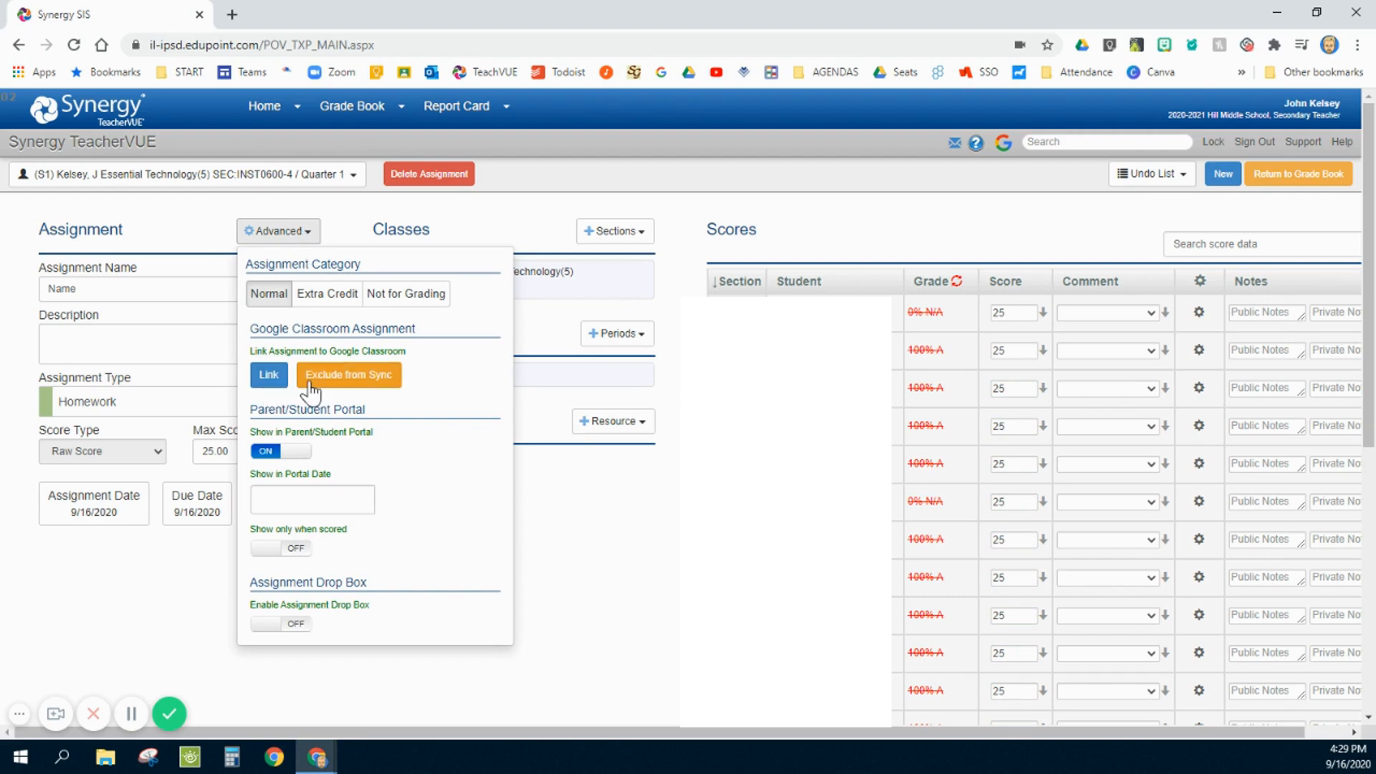
pyautogui.click(385, 375)
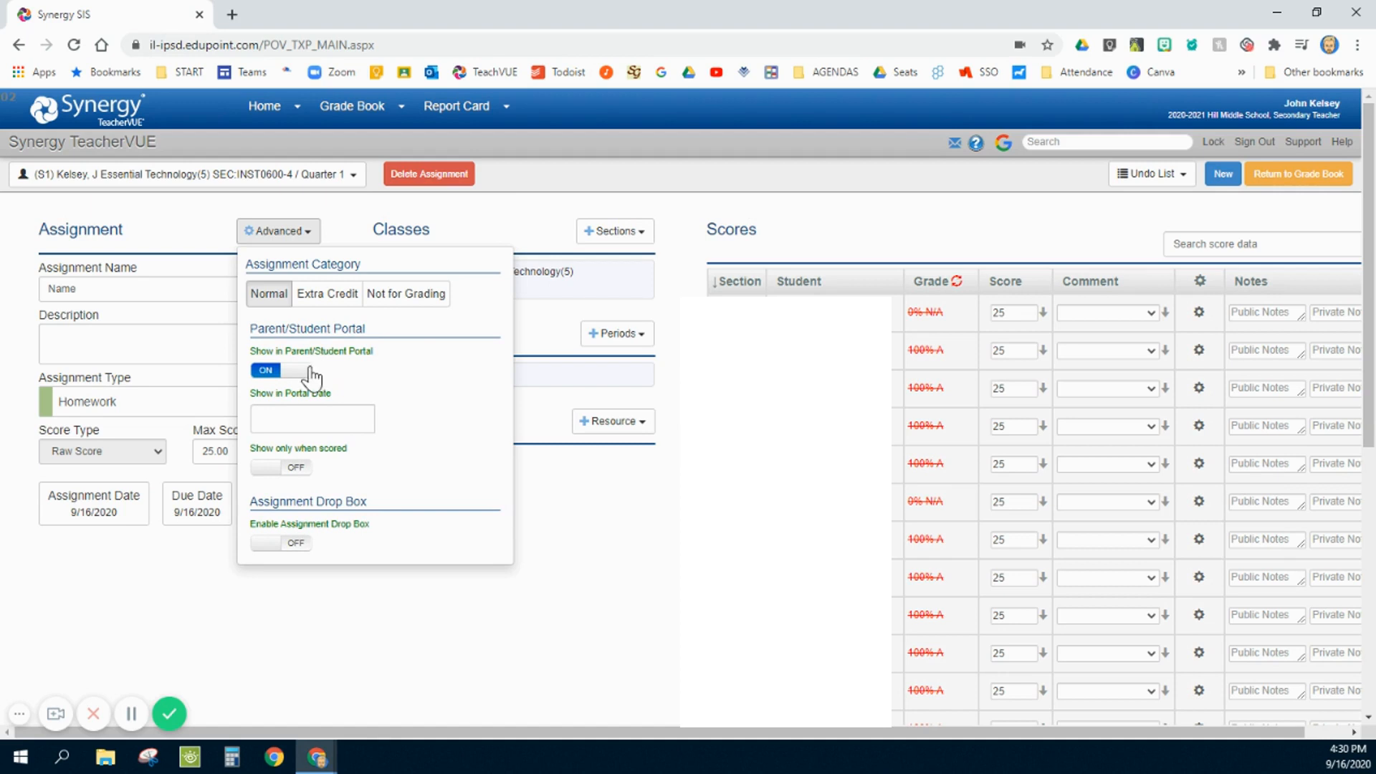
pyautogui.click(284, 372)
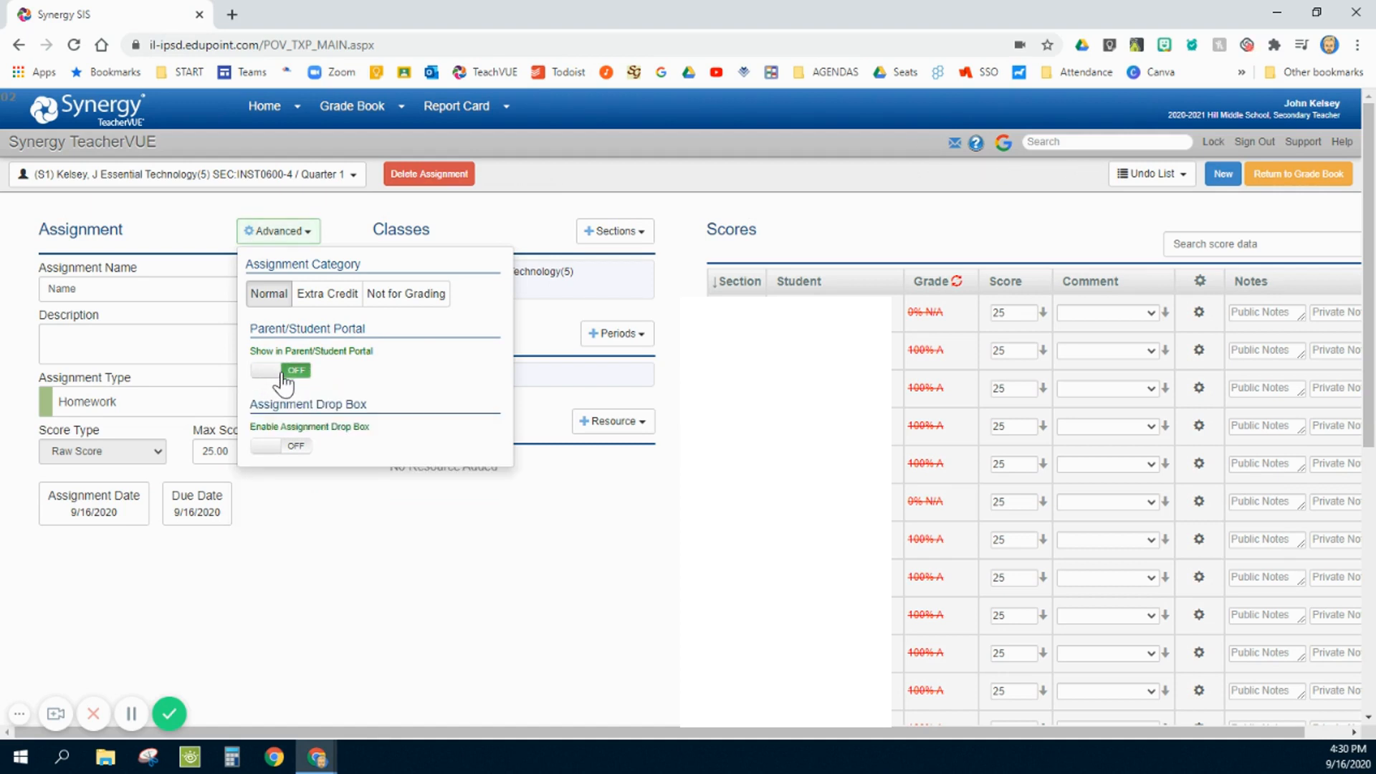
pyautogui.click(283, 372)
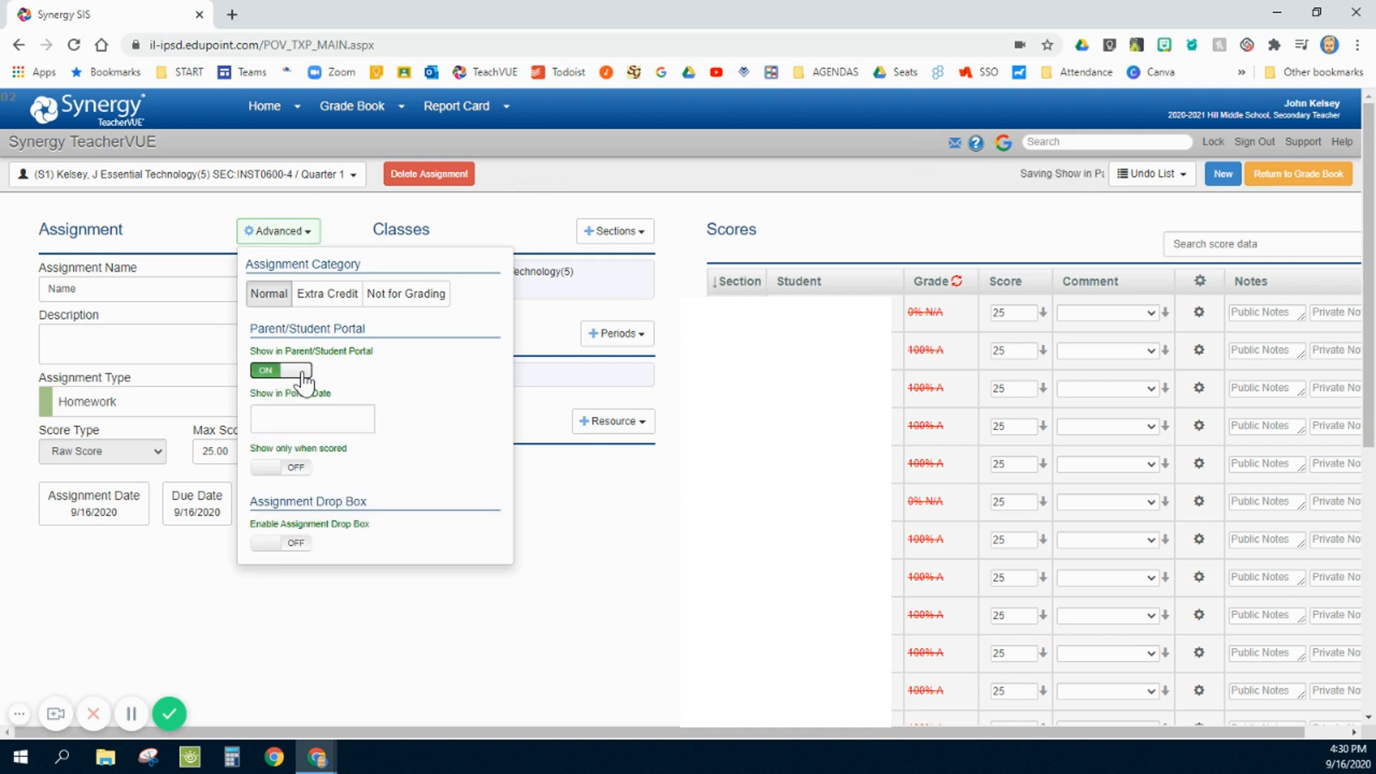
pyautogui.click(294, 417)
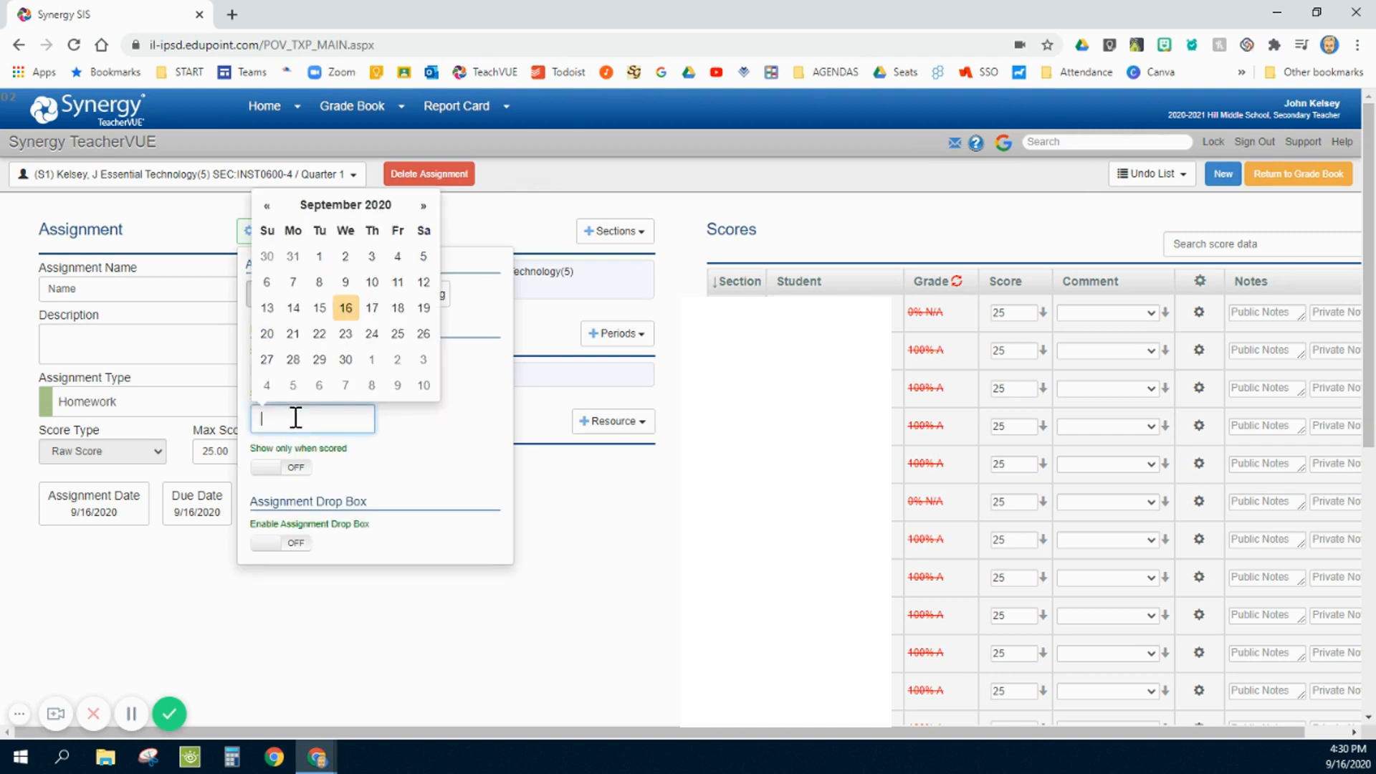
pyautogui.click(296, 467)
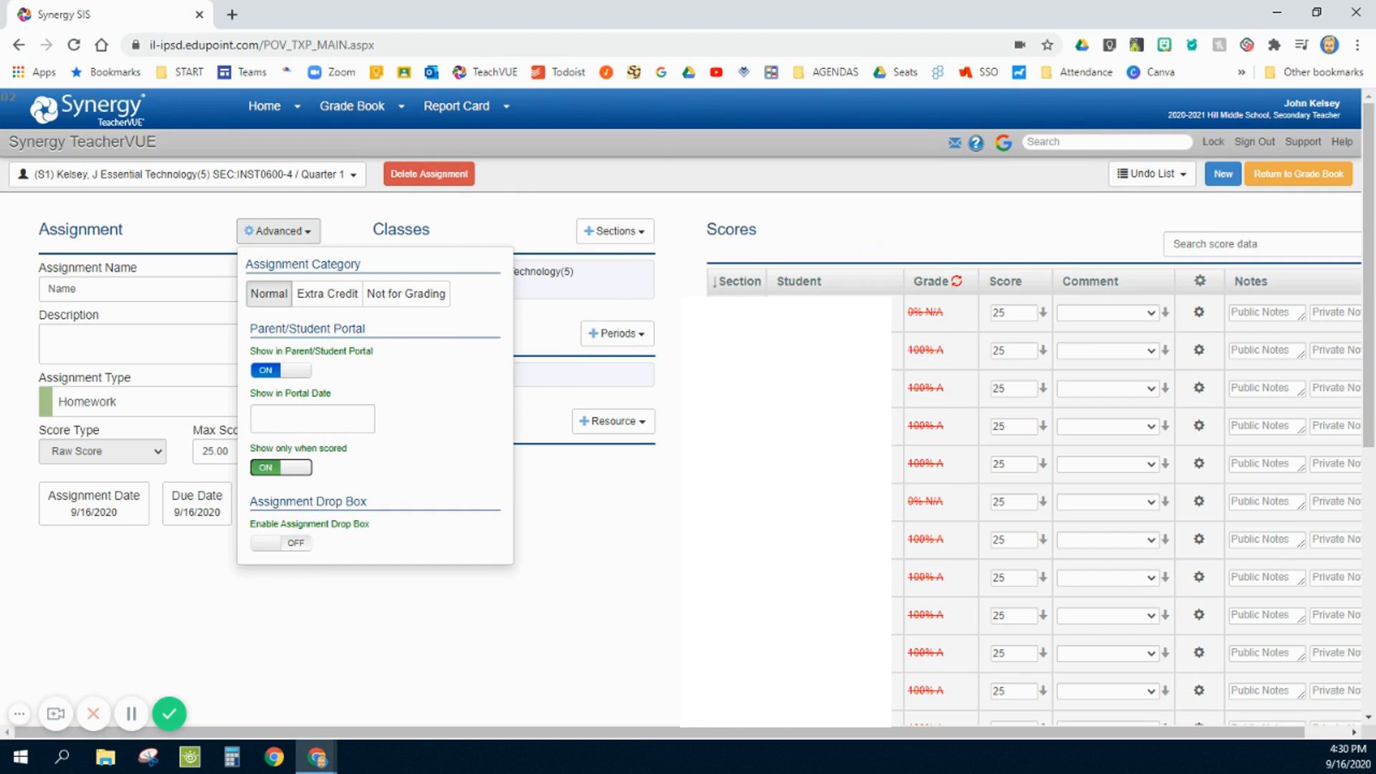
pyautogui.click(660, 534)
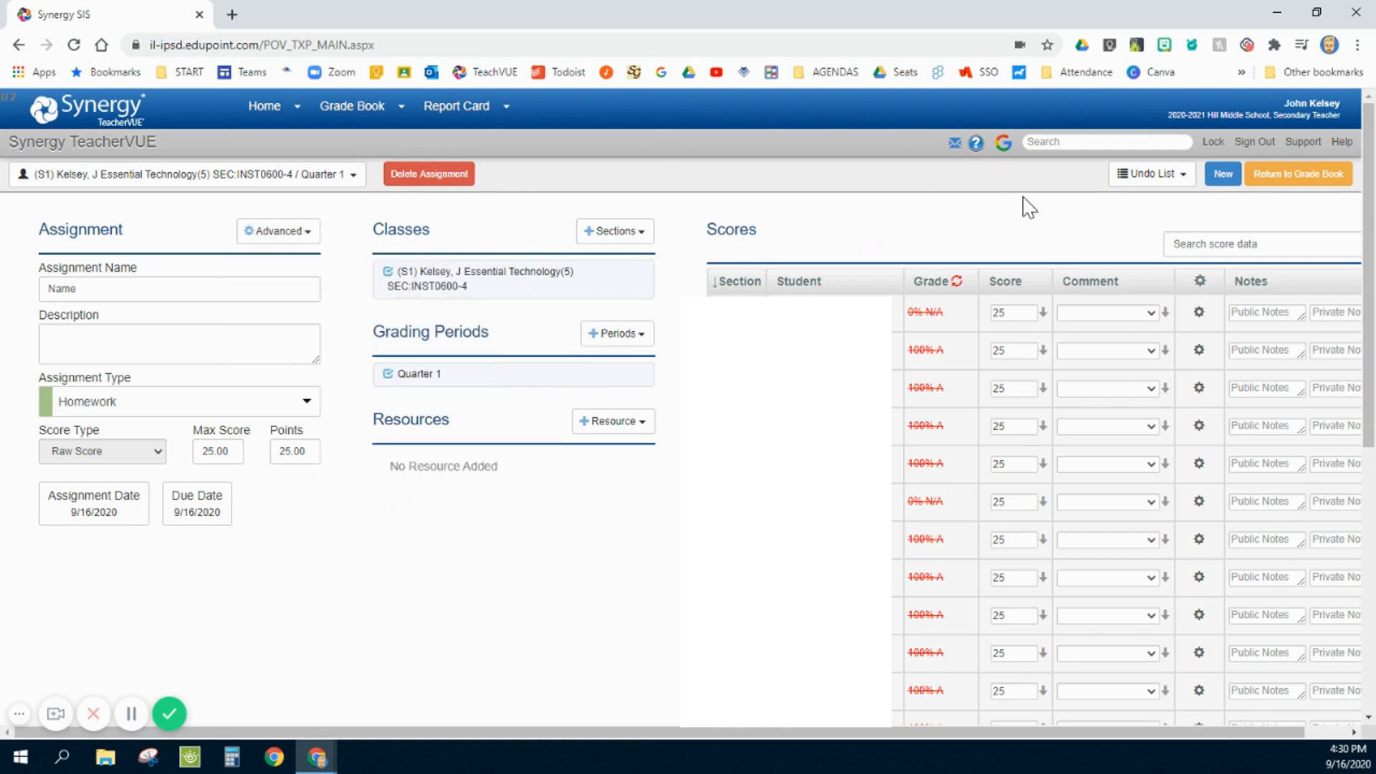
# - Return from the quick assignment to the grade book and open the My Grade Book view
pyautogui.click(1229, 185)
pyautogui.click(1299, 179)
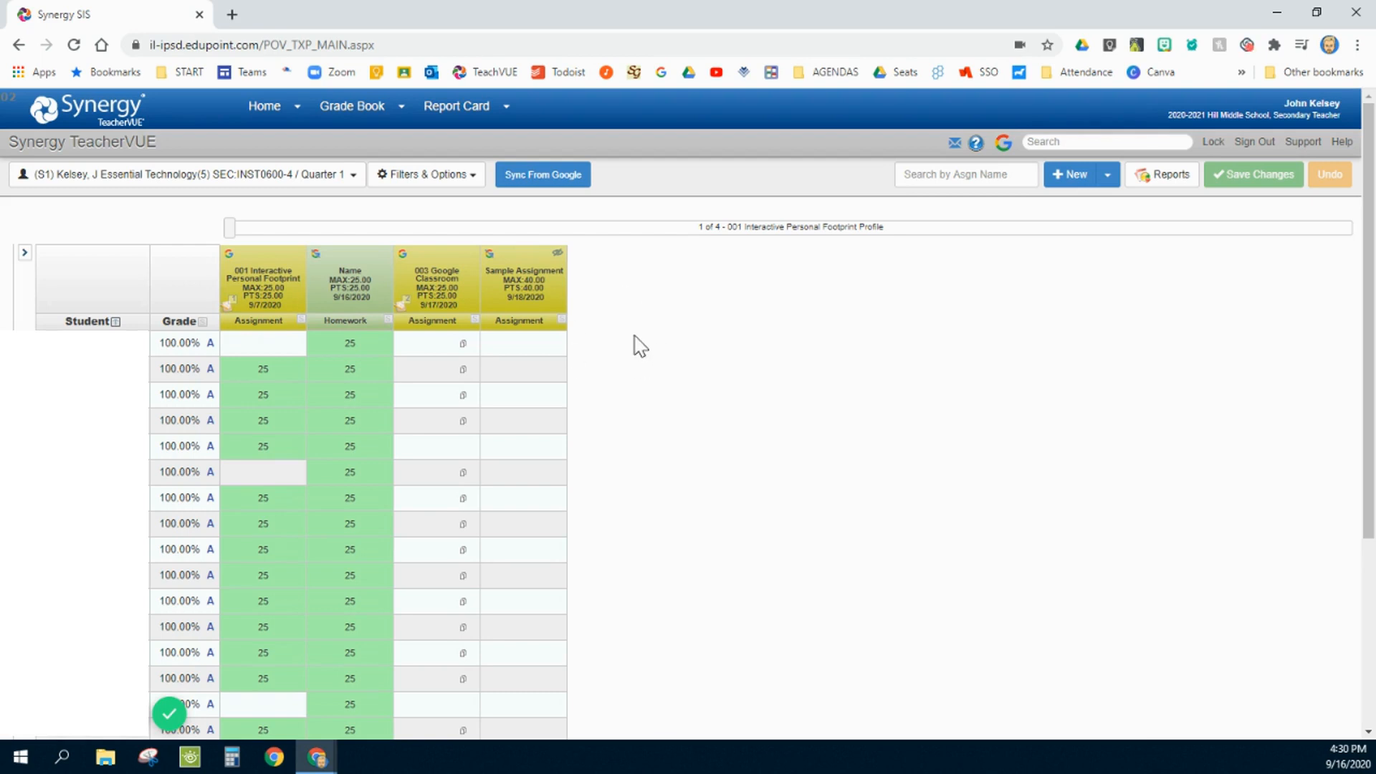
pyautogui.moveTo(380, 120)
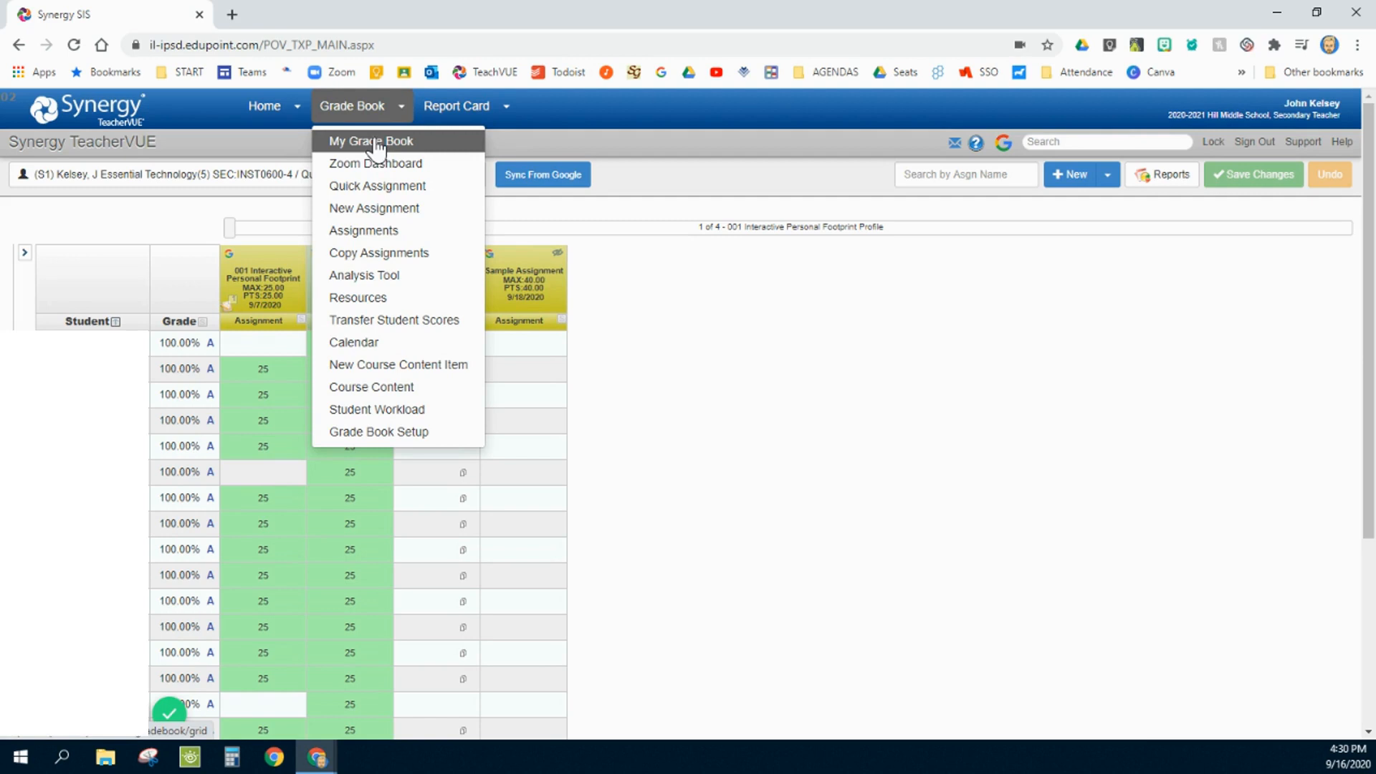
pyautogui.click(378, 143)
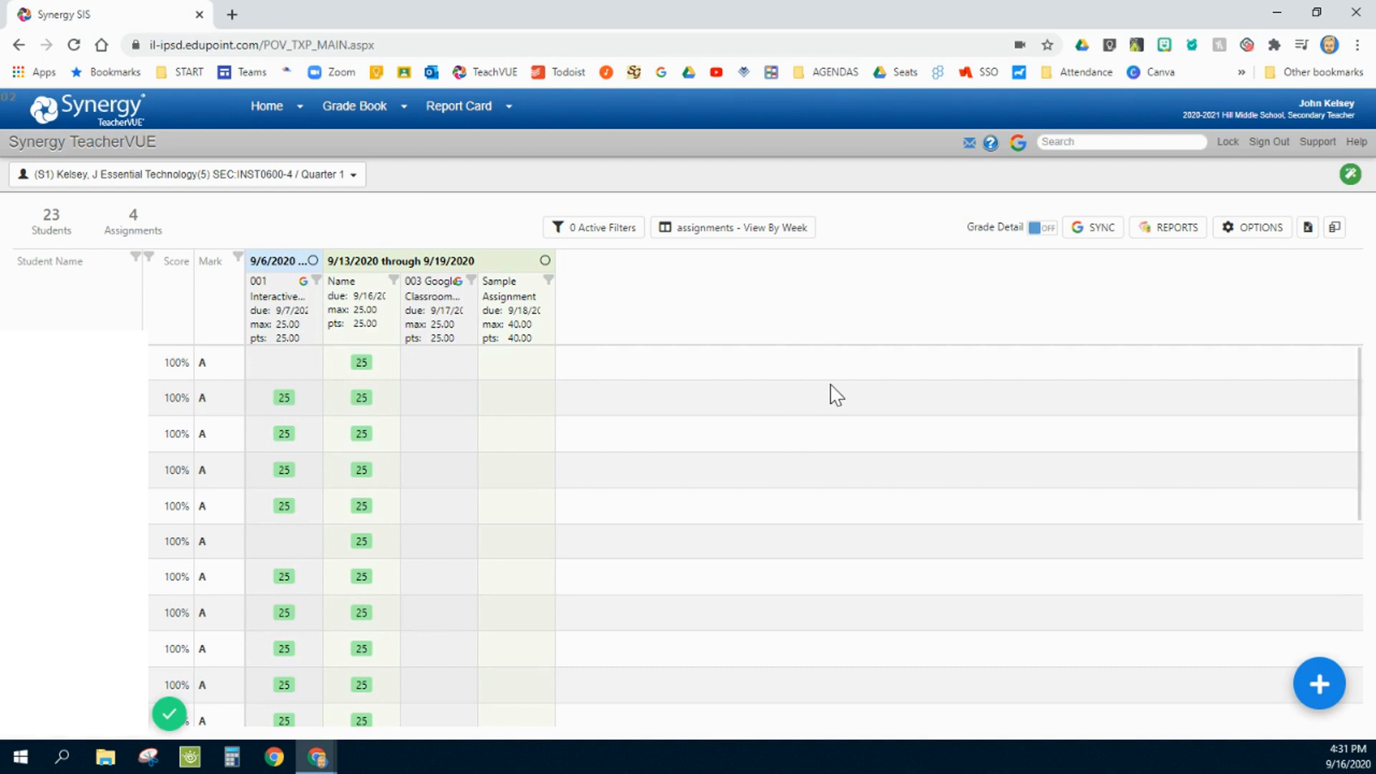
# - Create a new course content item from the grade book
pyautogui.moveTo(343, 119)
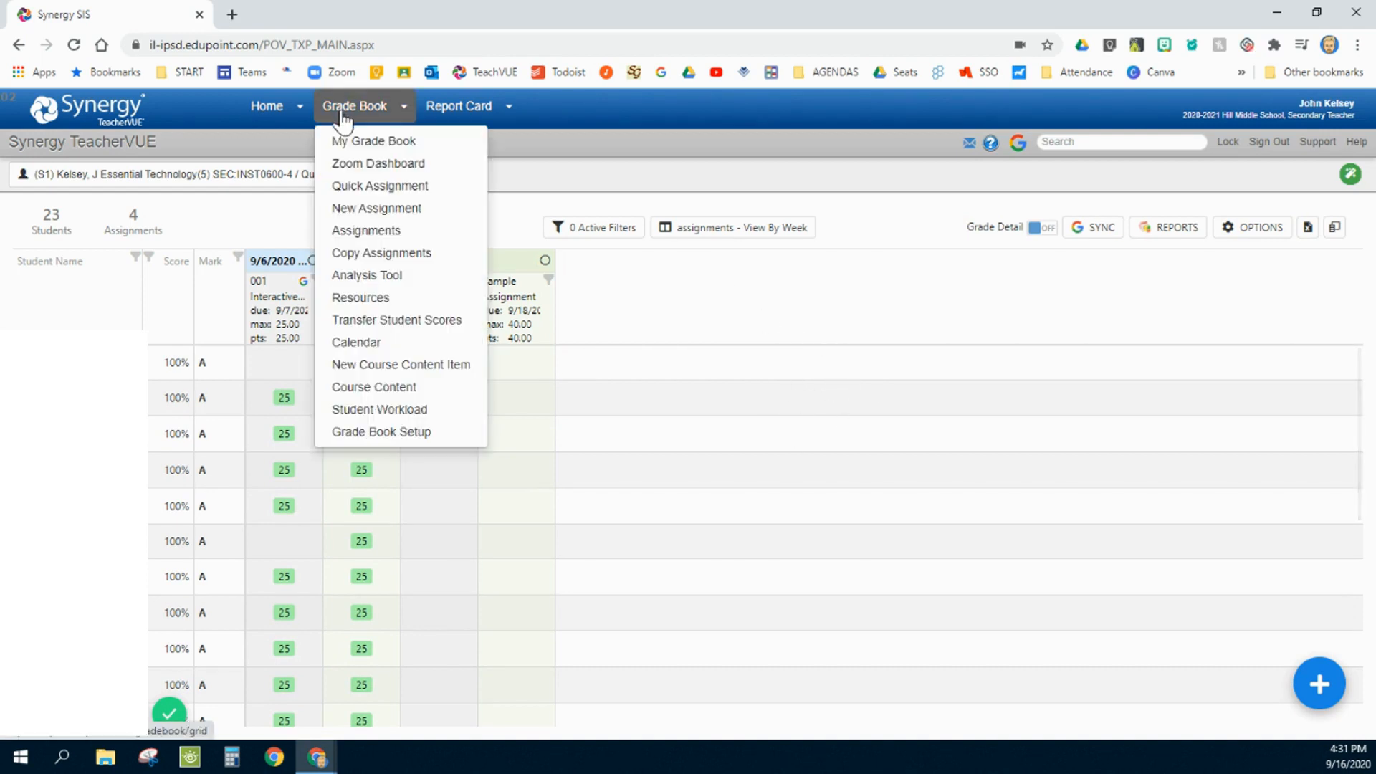
pyautogui.click(377, 393)
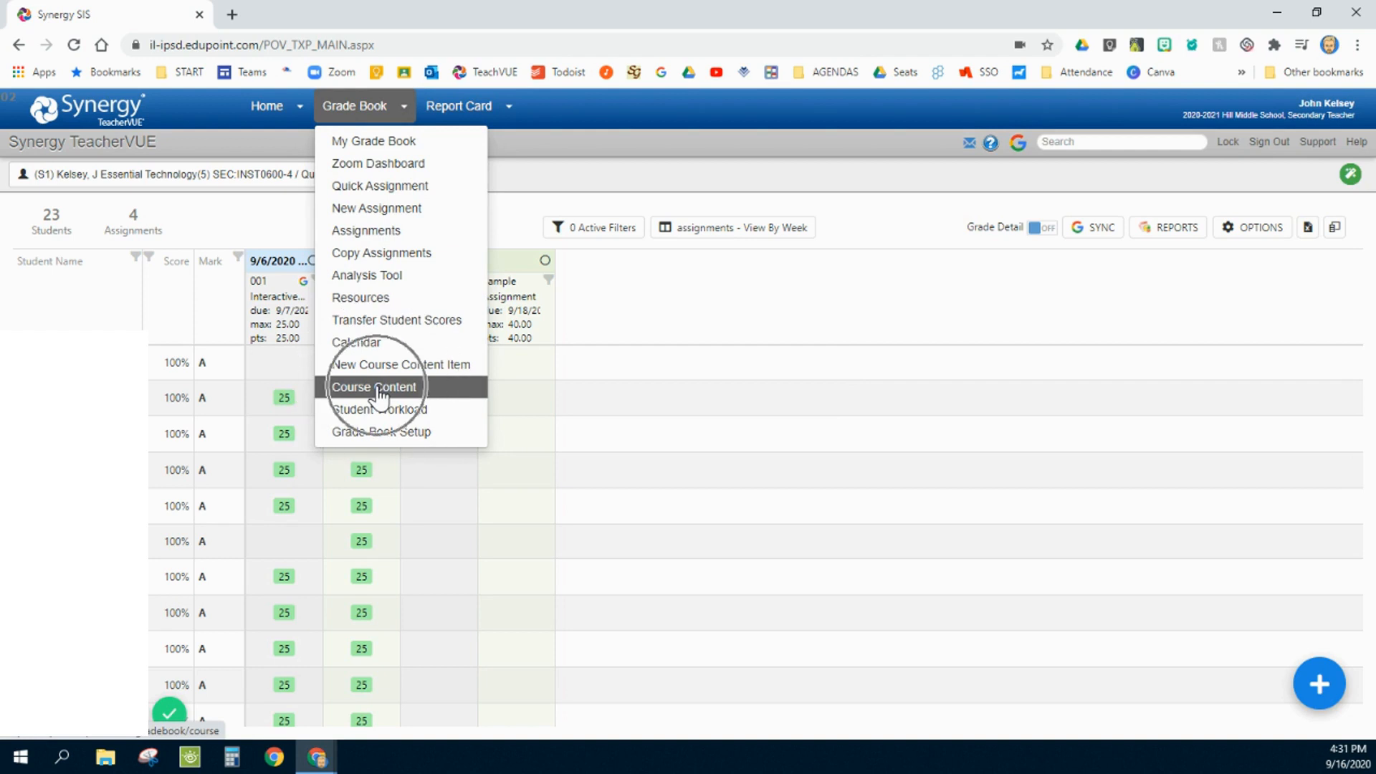
pyautogui.click(1319, 684)
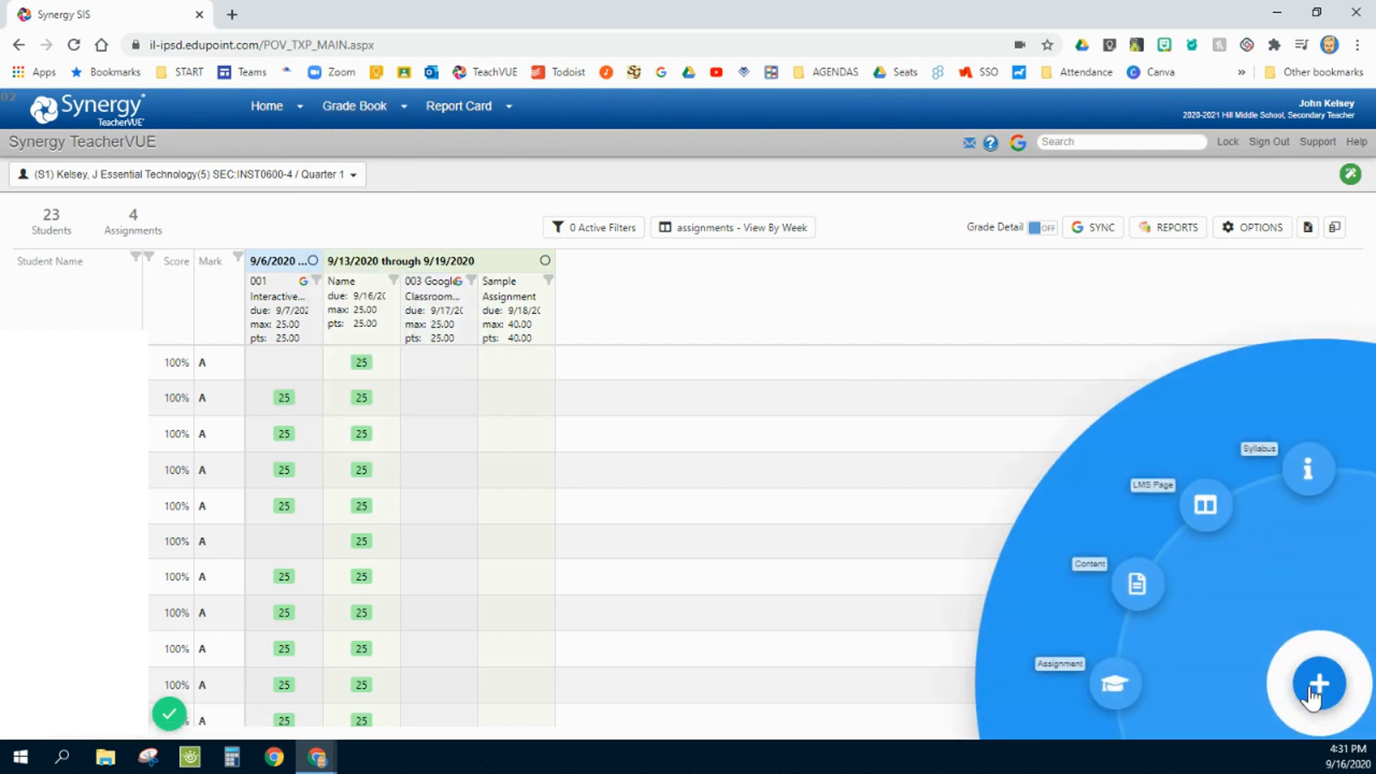
pyautogui.click(1135, 596)
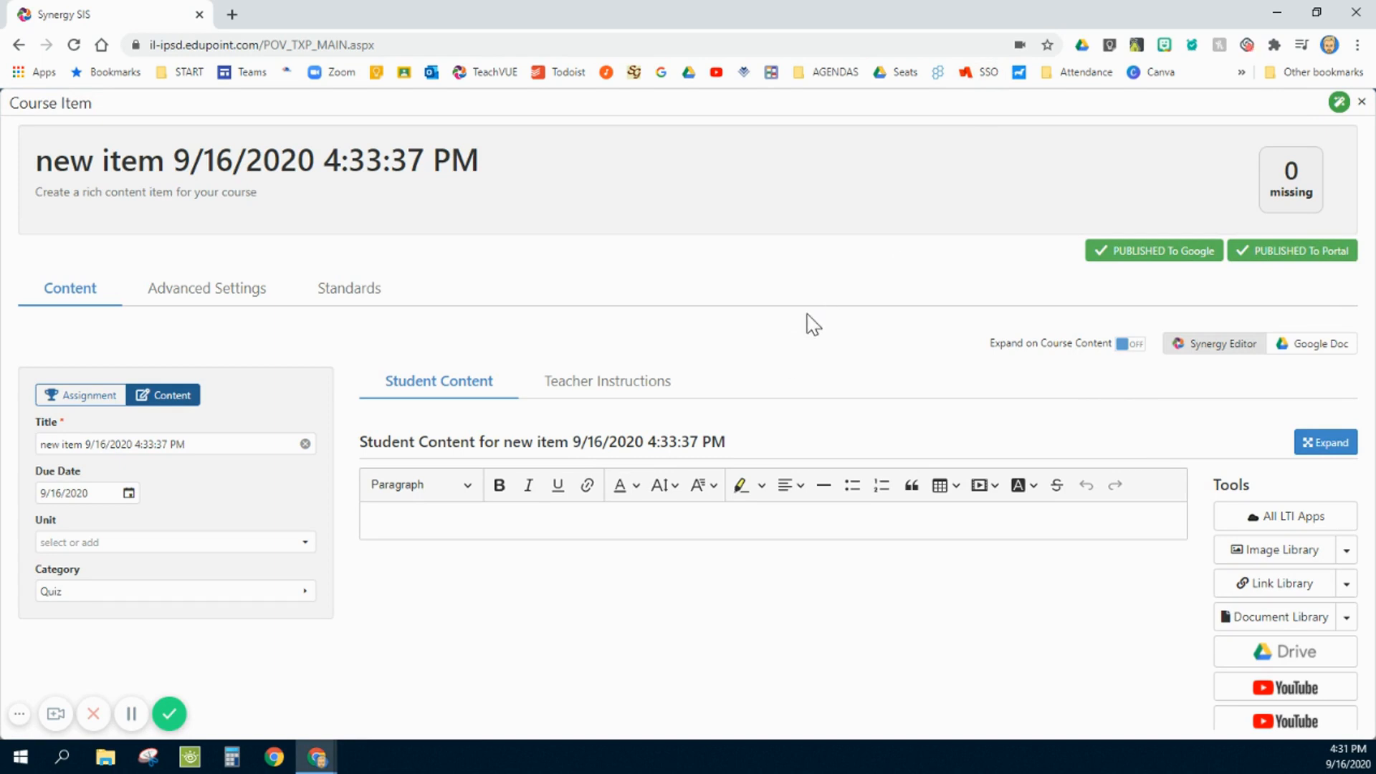
# - Unpublish the new content item from both Google and the portal, and close it
pyautogui.scroll(-1, 810, 330)
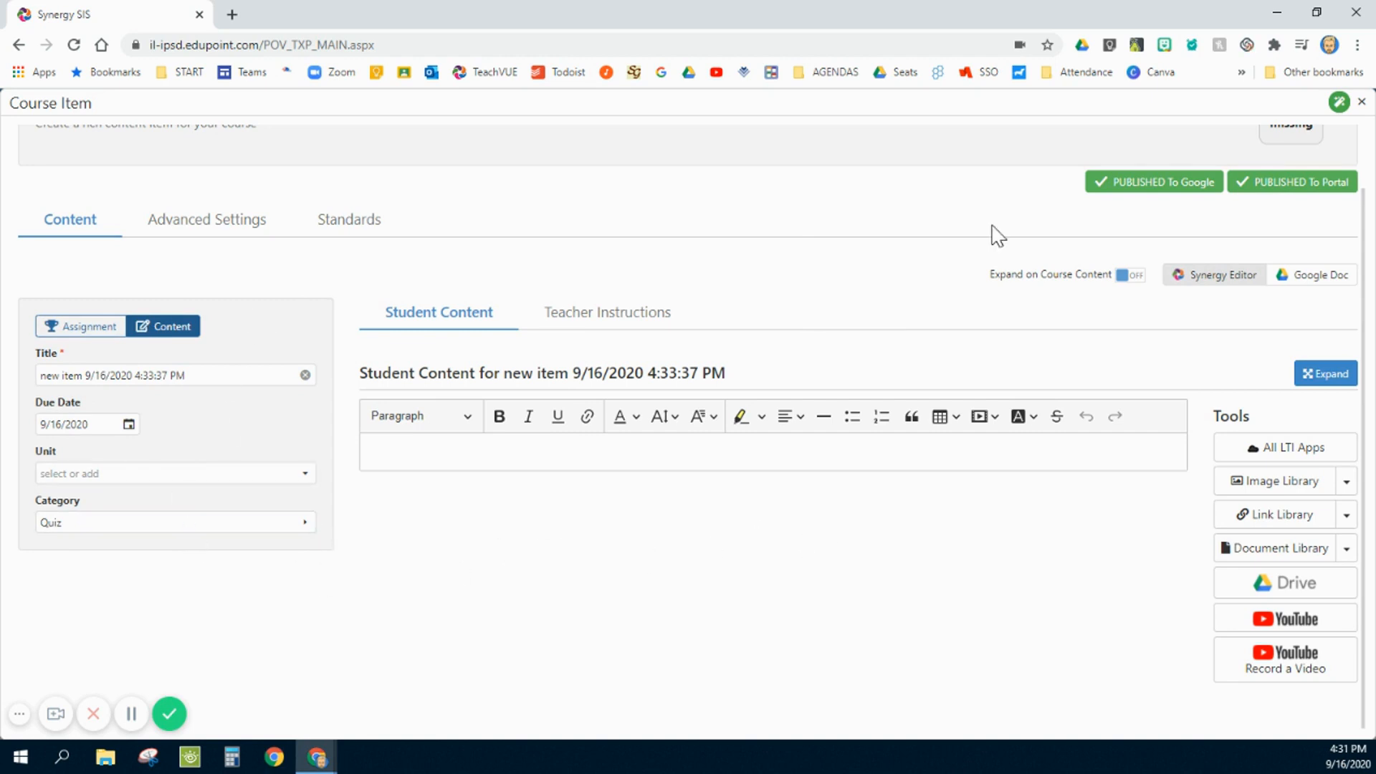
pyautogui.click(1126, 187)
pyautogui.click(1247, 188)
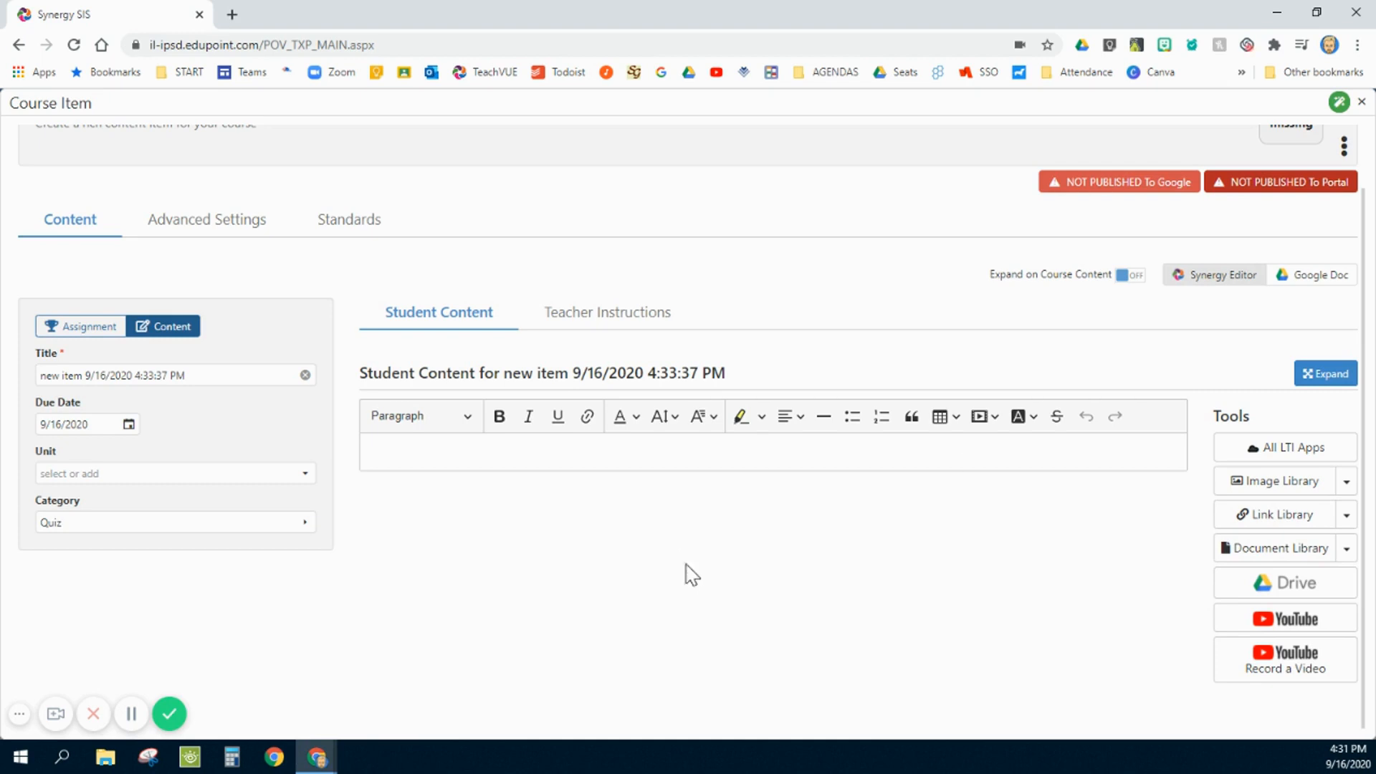
pyautogui.scroll(1, 685, 573)
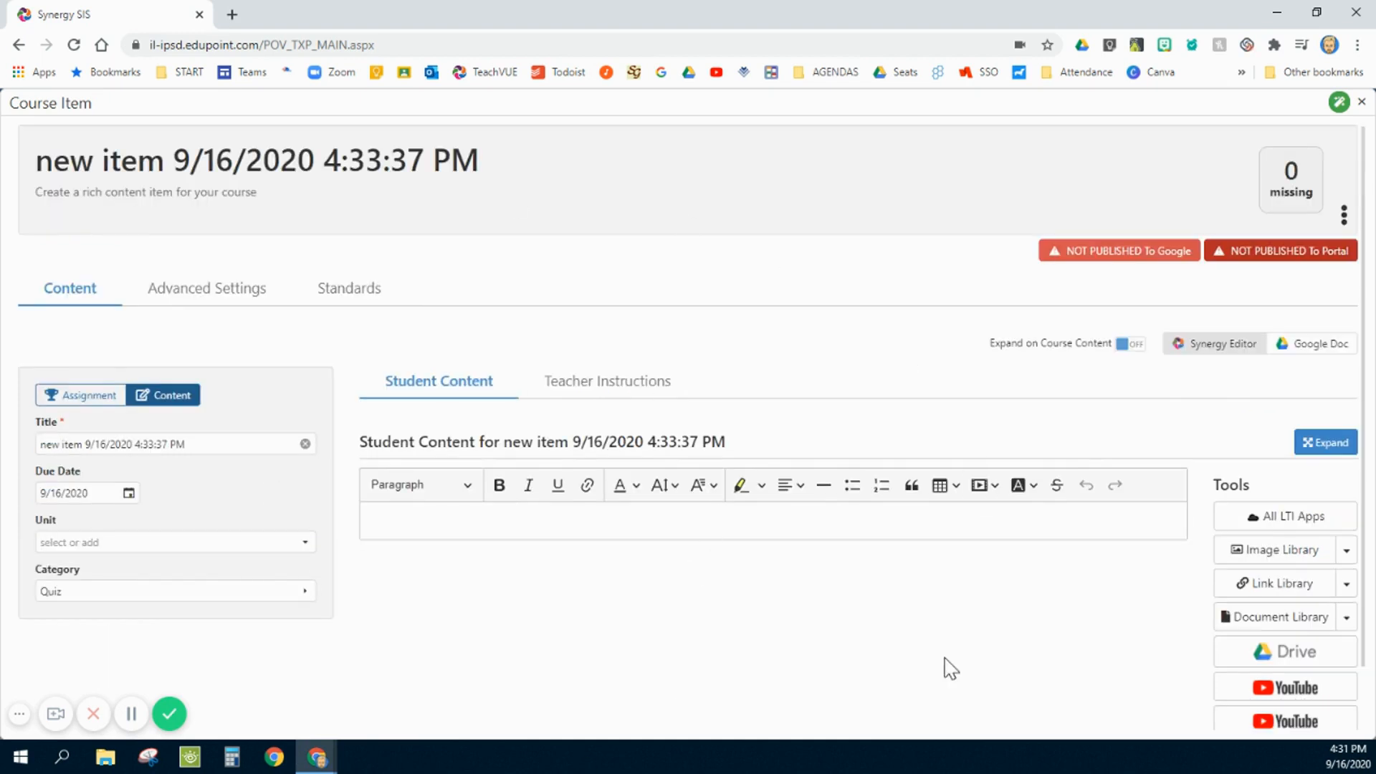
pyautogui.scroll(-1, 710, 452)
pyautogui.scroll(1, 688, 491)
pyautogui.scroll(-1, 788, 494)
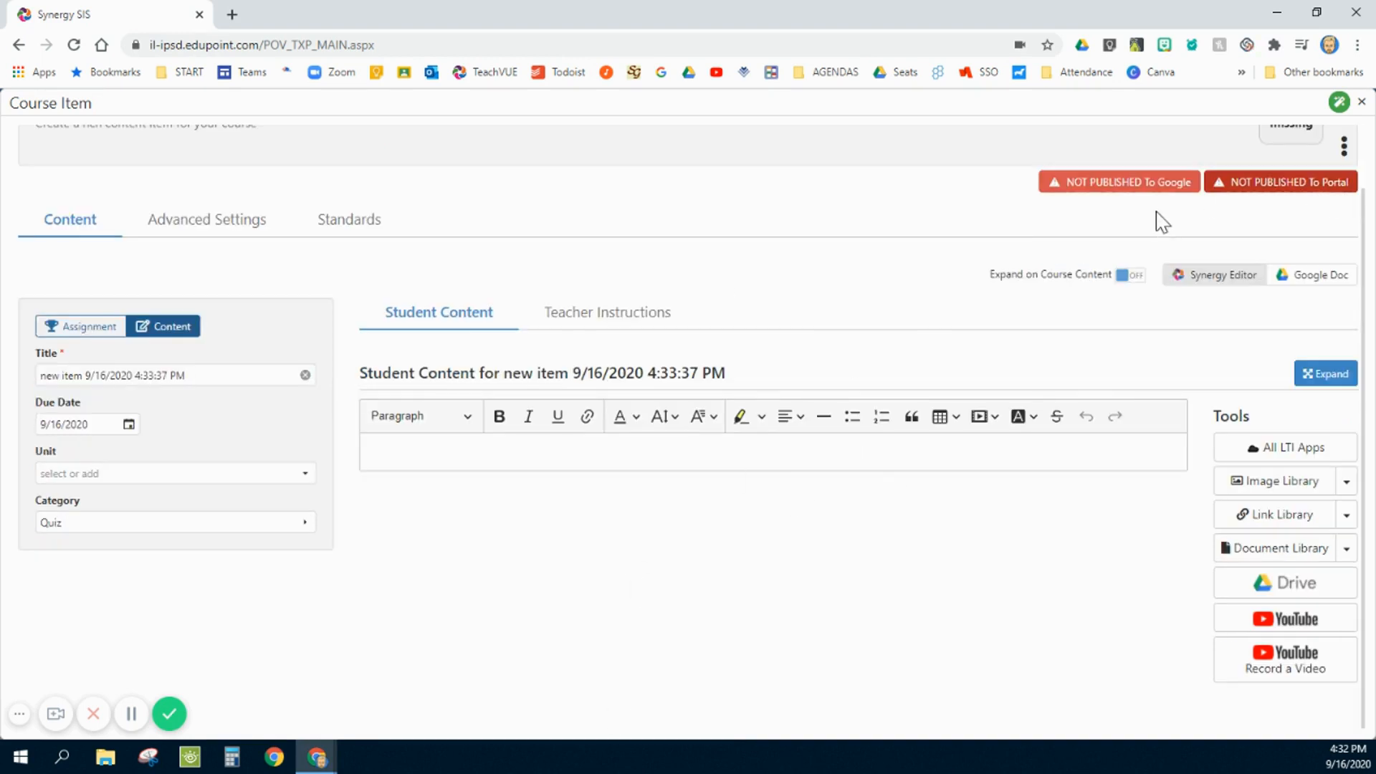
pyautogui.scroll(1, 852, 439)
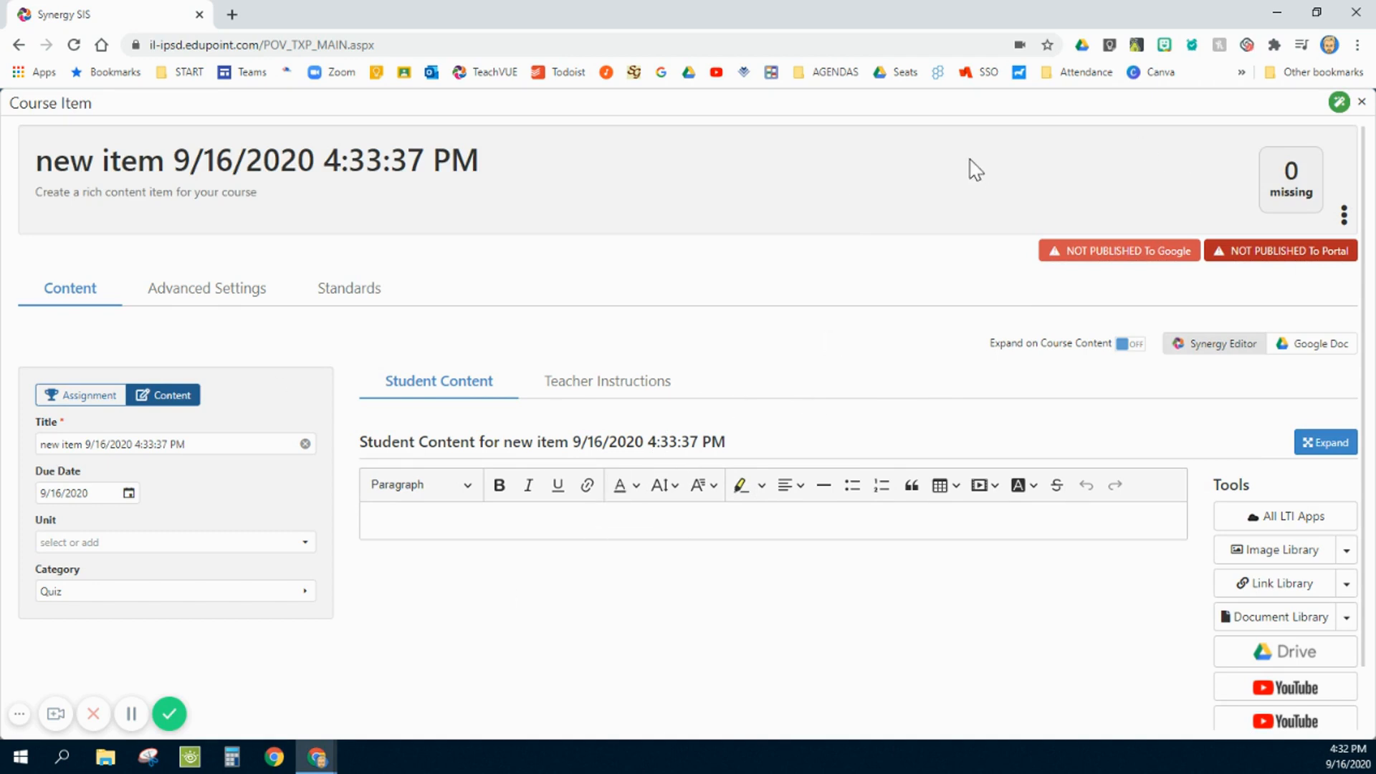
pyautogui.click(1361, 105)
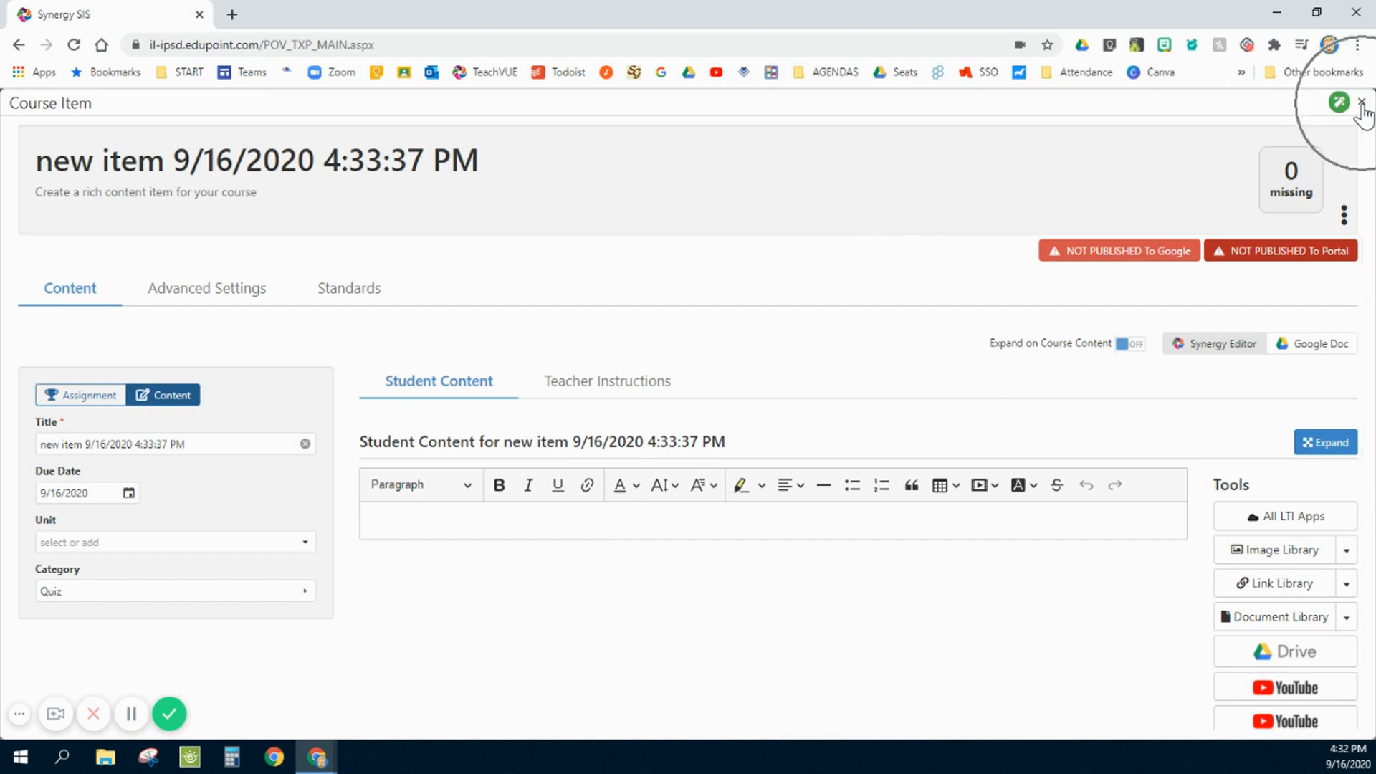
pyautogui.press('ctrl')
pyautogui.press('ctrl')
pyautogui.press('ctrl')
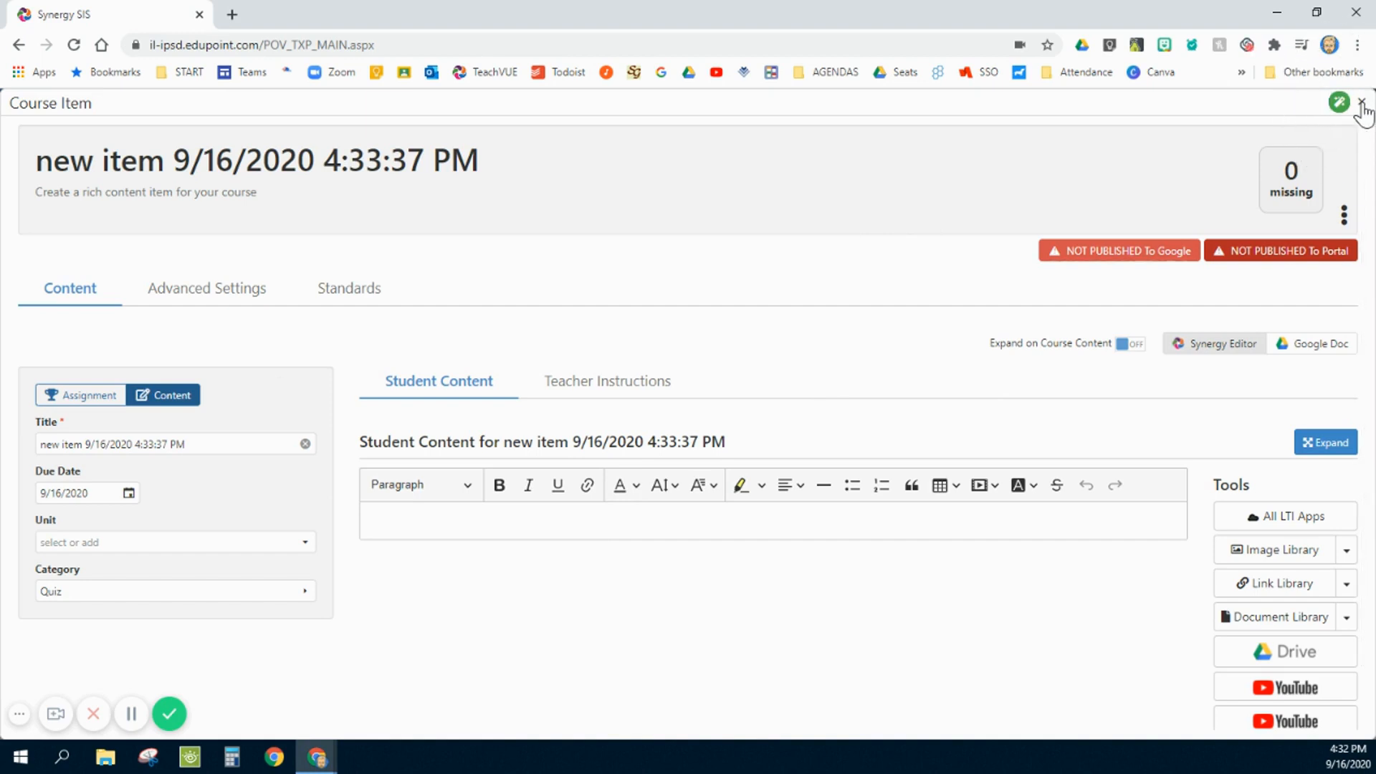
pyautogui.click(1360, 105)
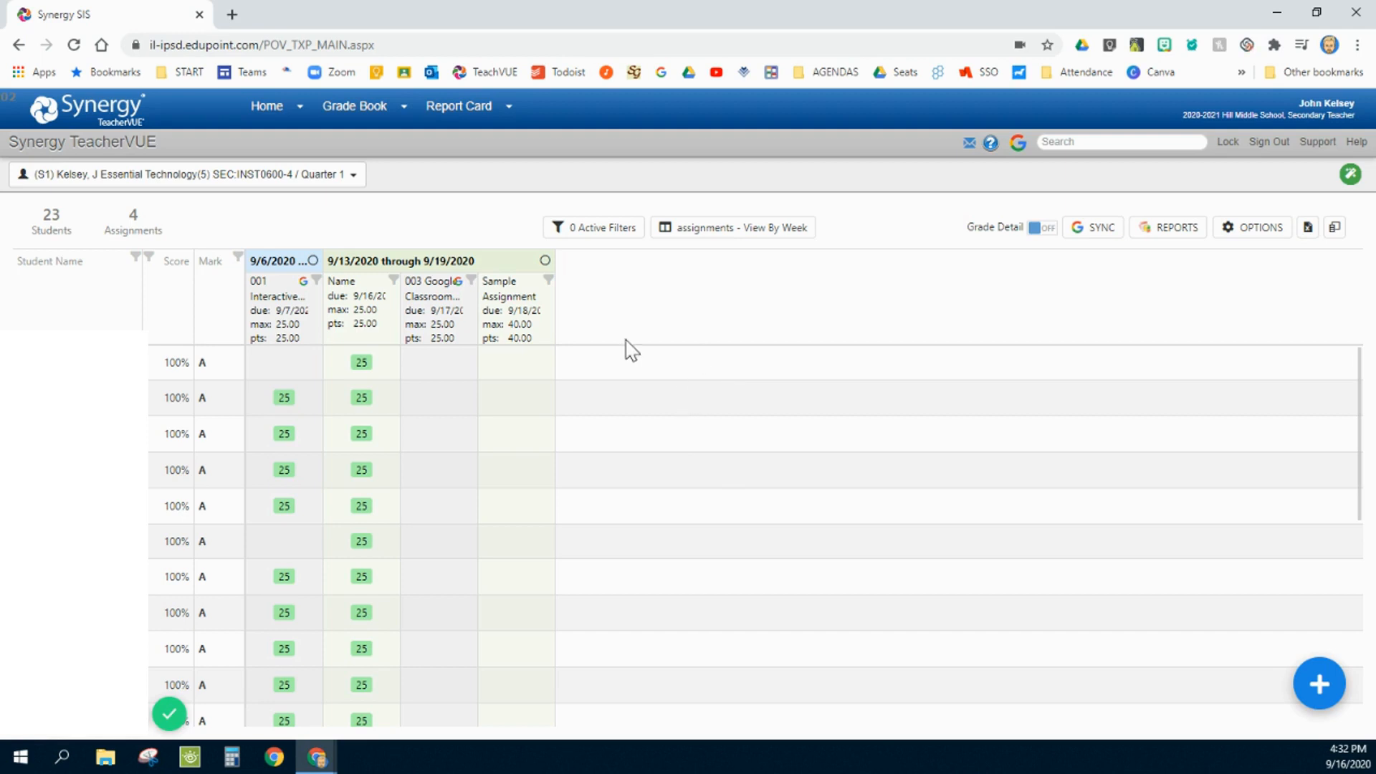
# - Open Sample Assignment from the grade book, examine its details, points and publishing options, and close it
pyautogui.press('ctrl')
pyautogui.press('ctrl')
pyautogui.press('ctrl')
pyautogui.press('ctrl')
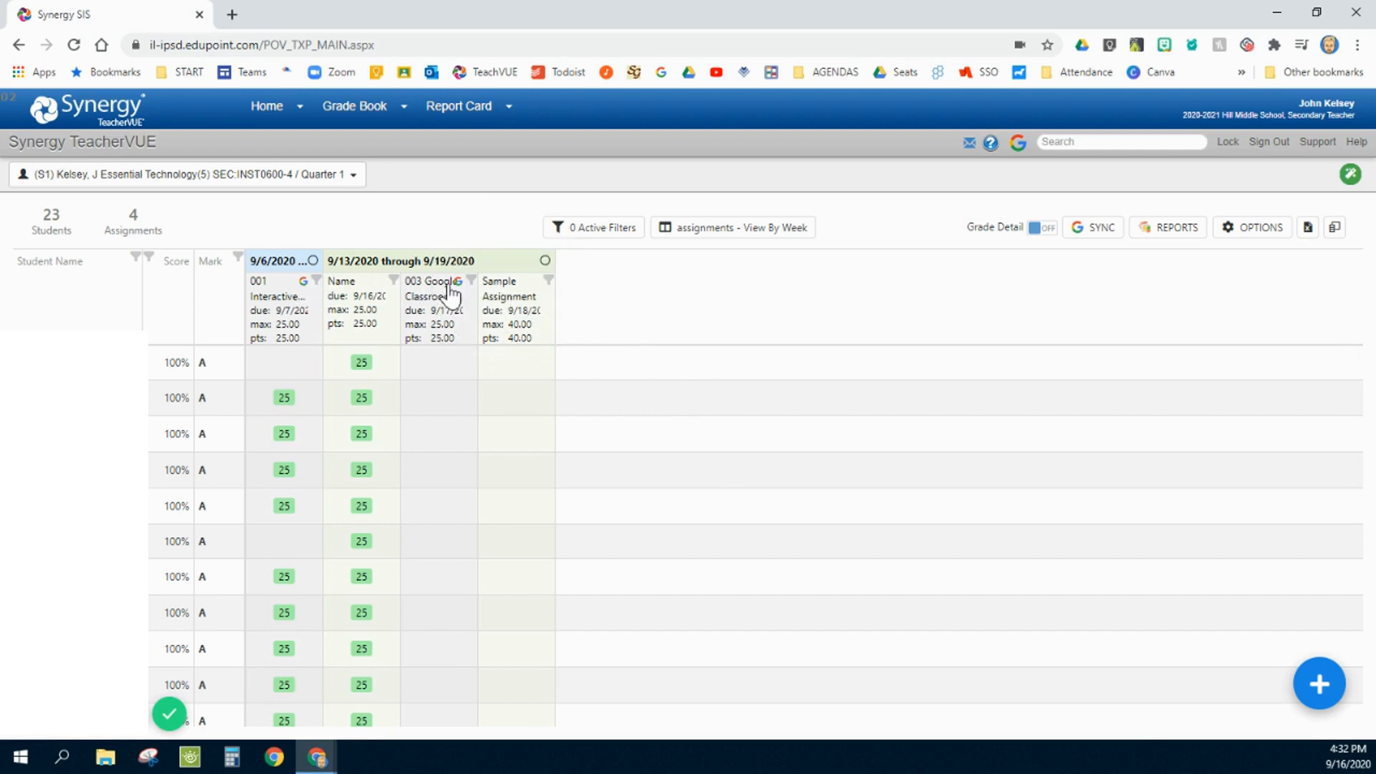
pyautogui.click(515, 294)
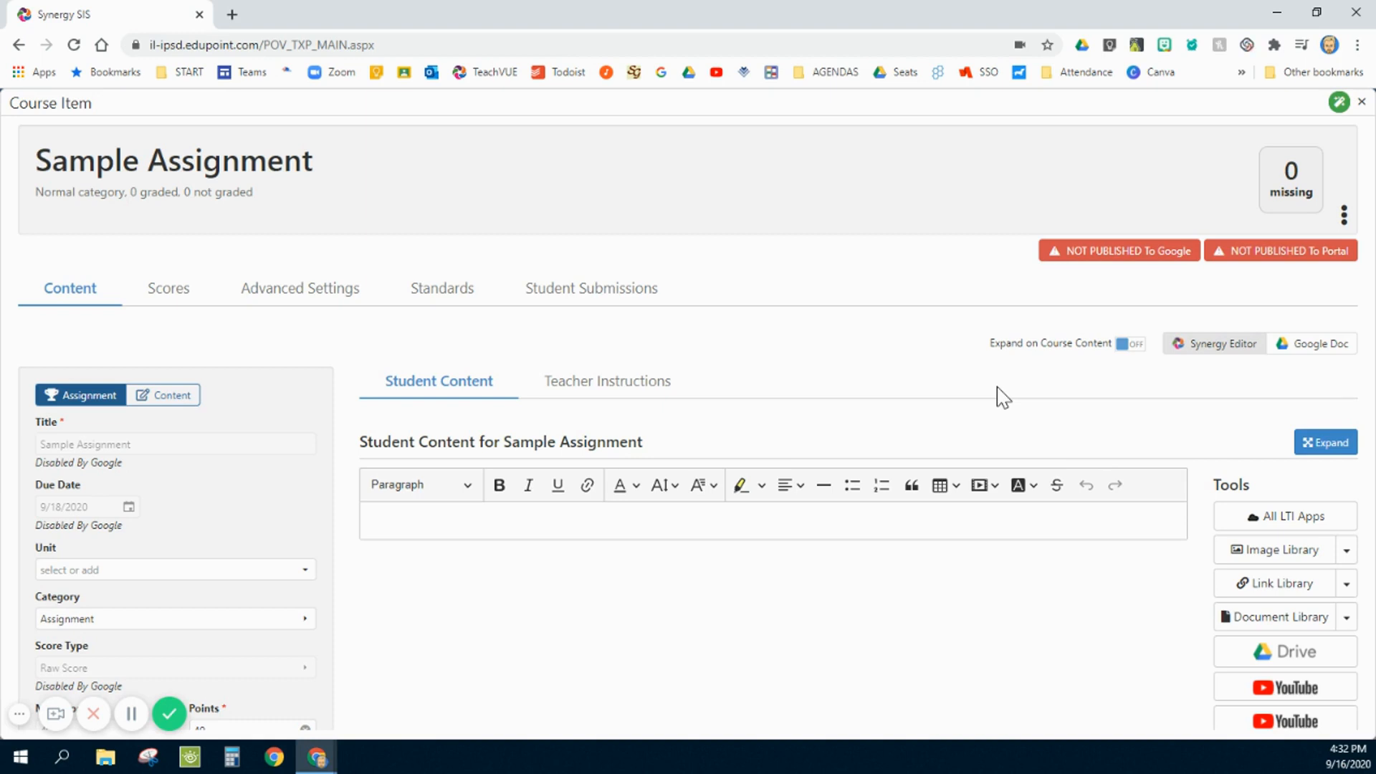
pyautogui.scroll(-2, 667, 681)
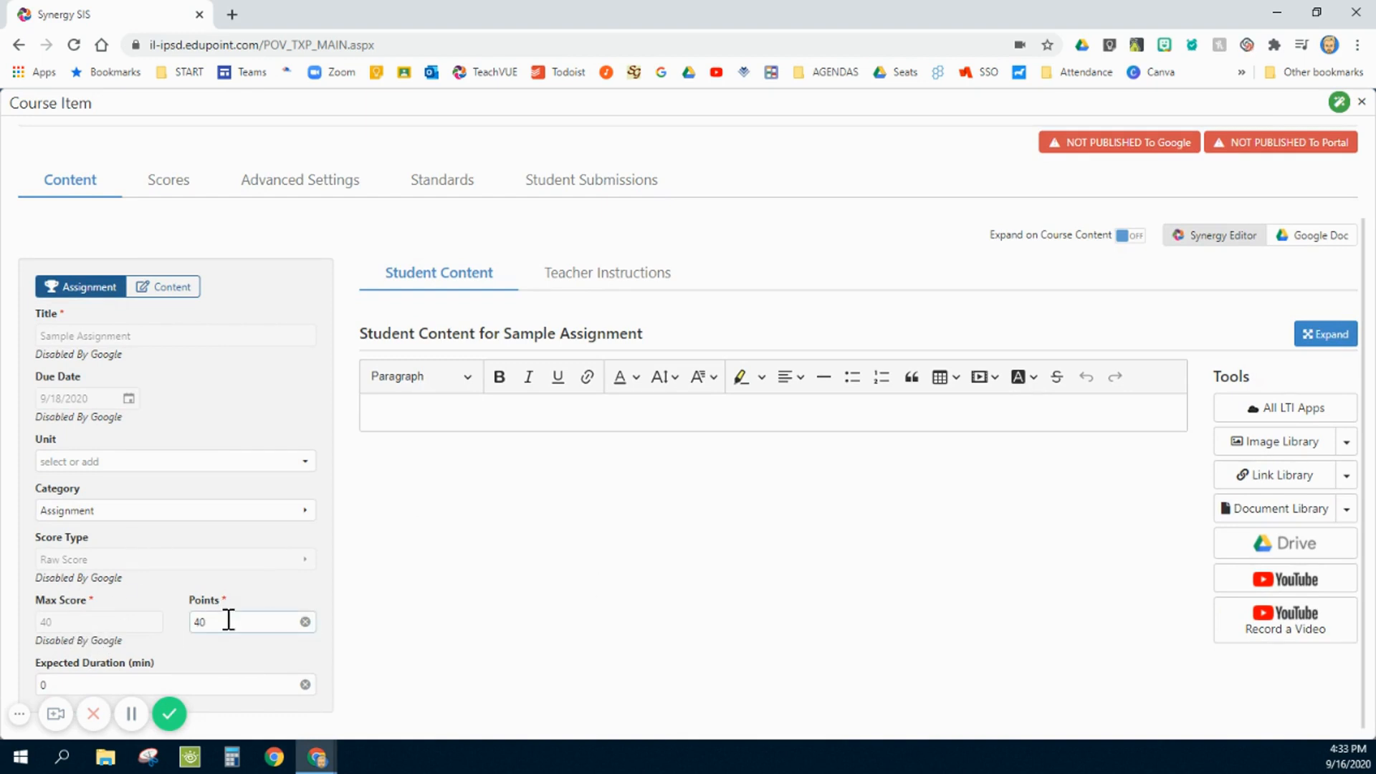
pyautogui.scroll(2, 465, 559)
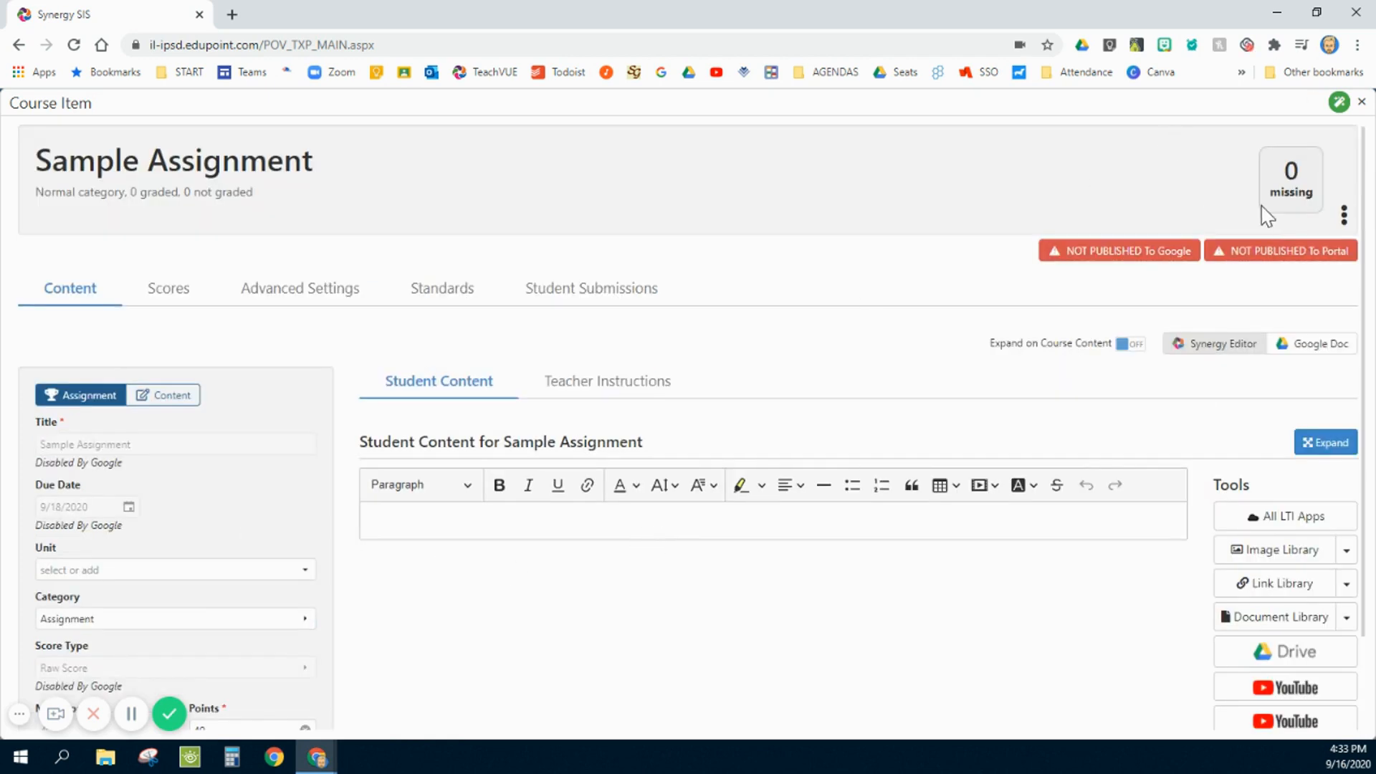
pyautogui.click(1343, 219)
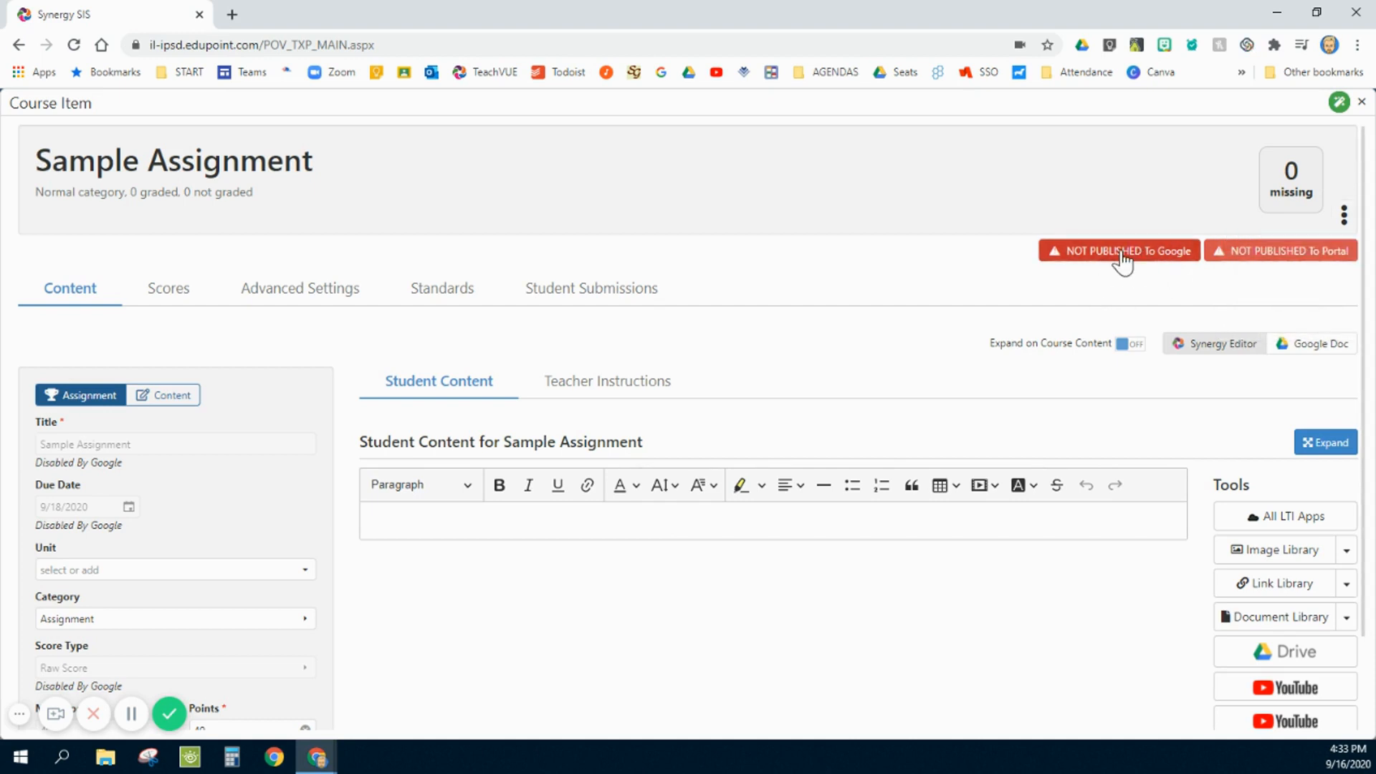
pyautogui.moveTo(1346, 219)
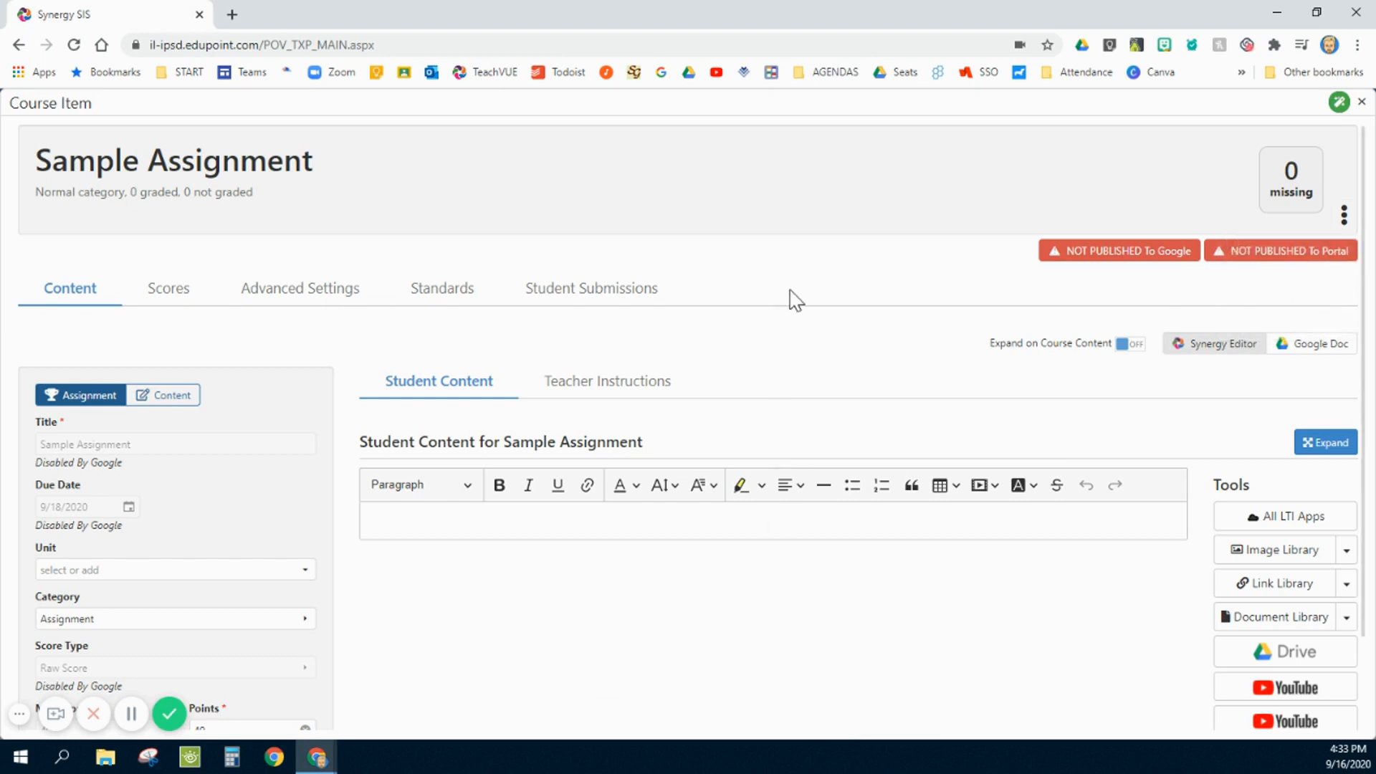
pyautogui.click(1360, 102)
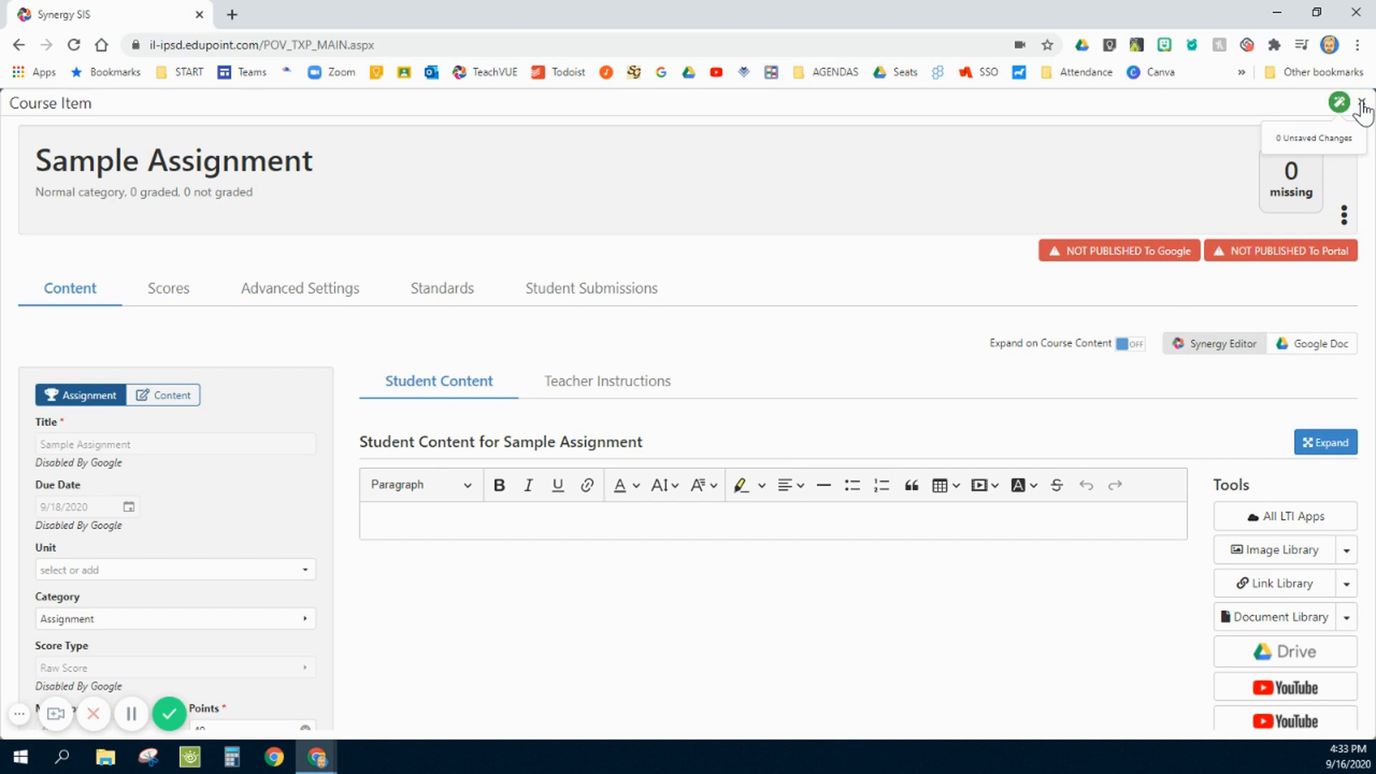